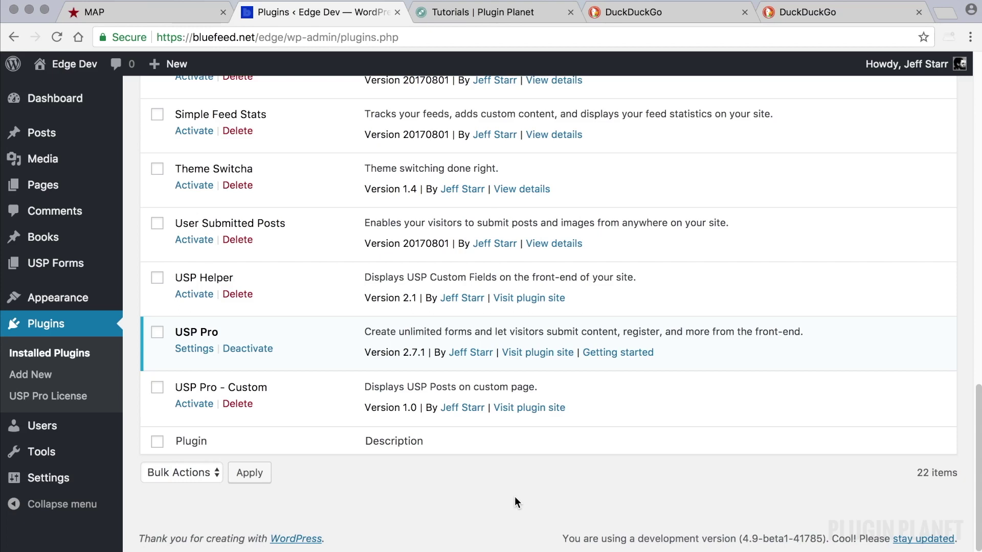
- Open All USP Forms to see the six draft demo forms, USP Form Demo through Starter Form Demo
scroll(517, 490, "up", 1)
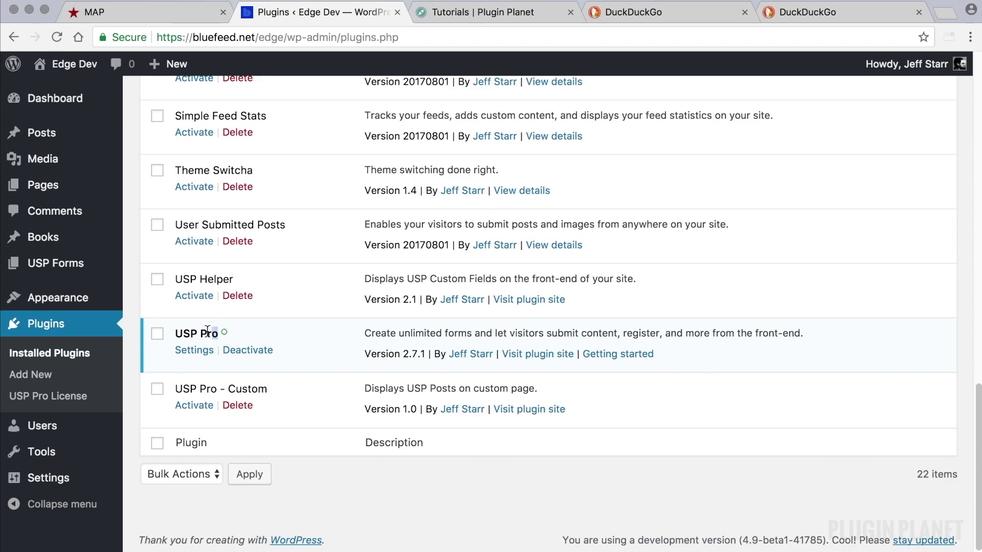
left_click_drag(224, 333, 177, 330)
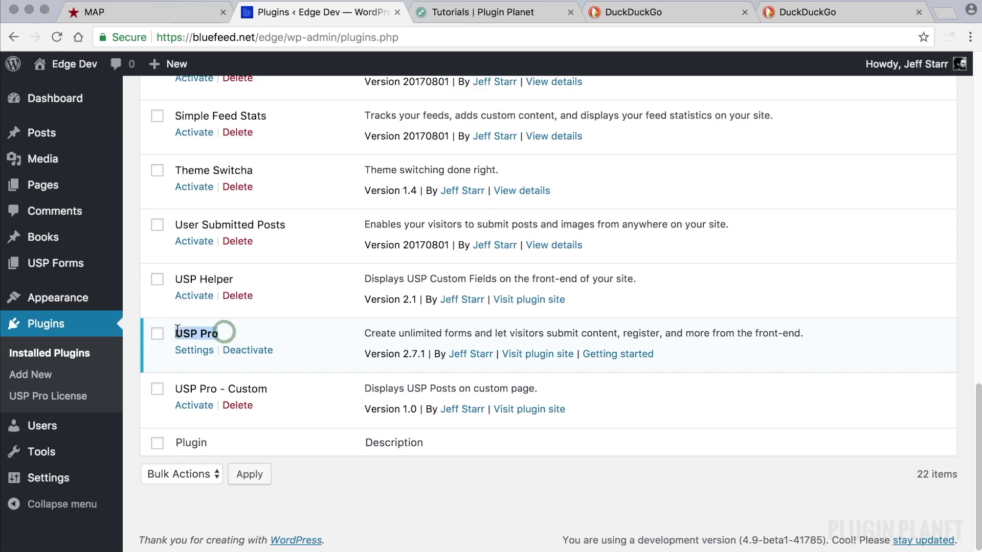
left_click(419, 477)
left_click(87, 265)
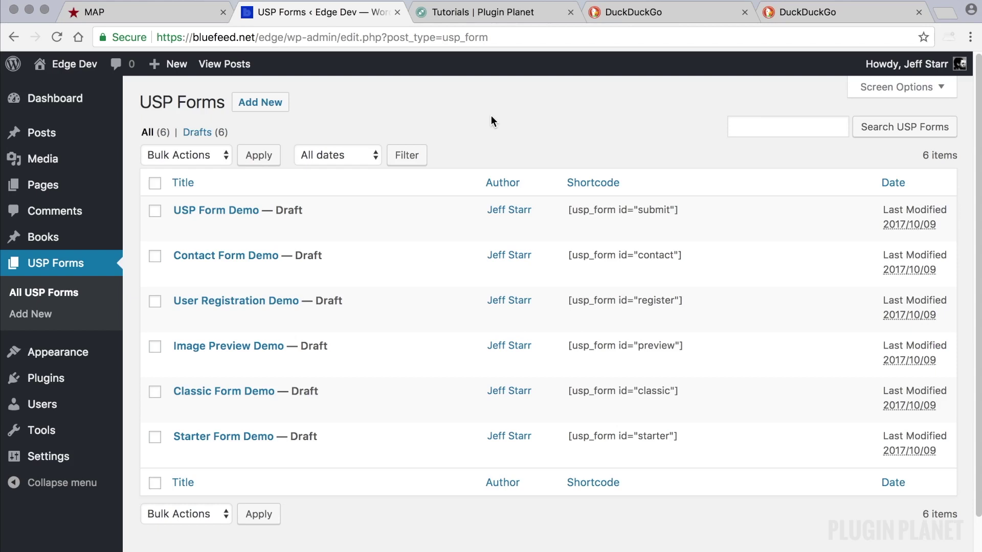
left_click(516, 15)
scroll(602, 302, "down", 3)
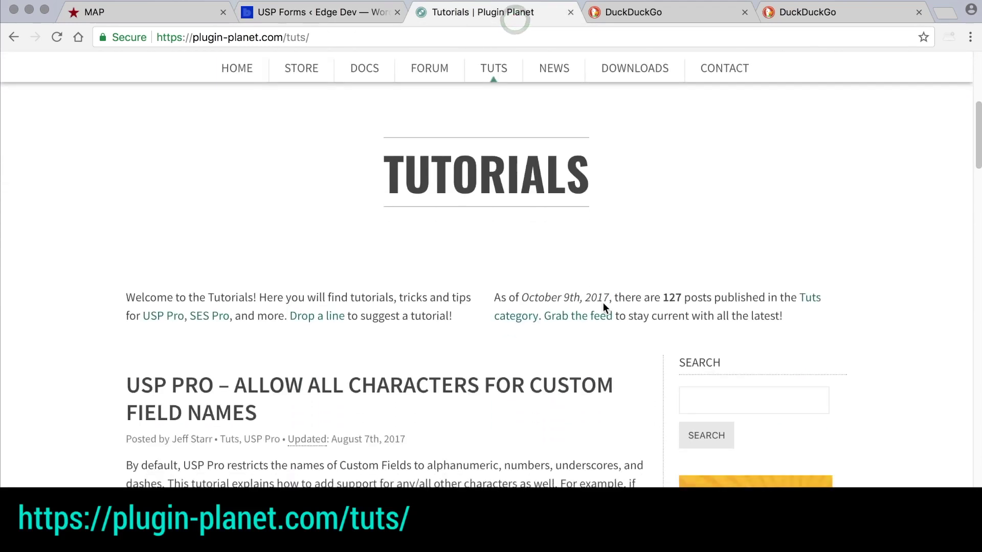
scroll(604, 305, "up", 8)
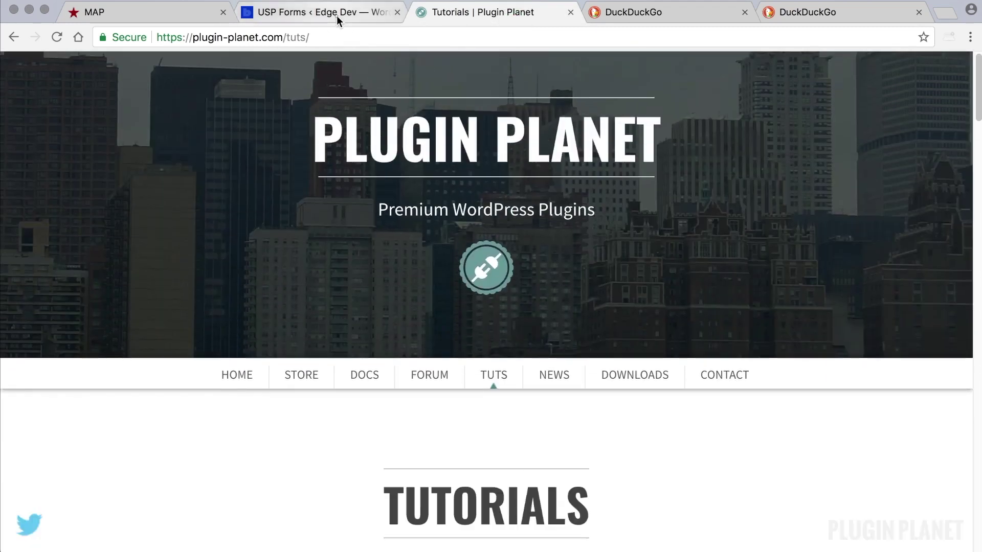
left_click(337, 16)
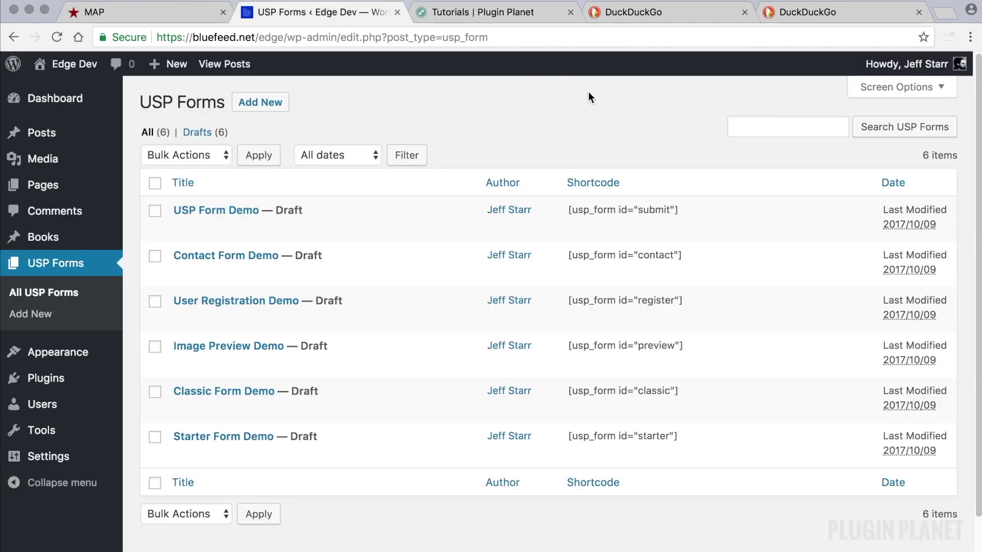
left_click(505, 11)
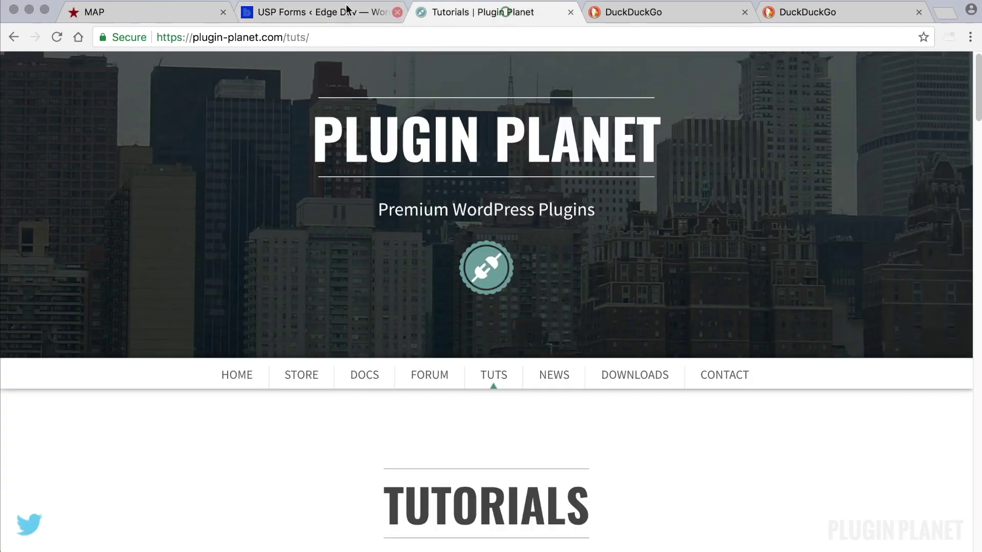
left_click(319, 8)
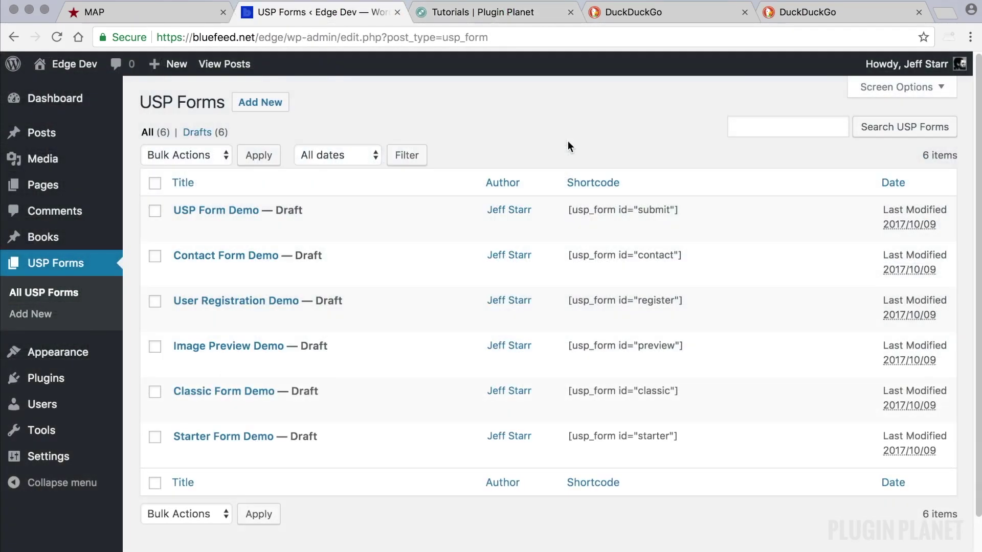
- Publish the USP Form Demo form
left_click(495, 123)
left_click_drag(691, 212, 569, 205)
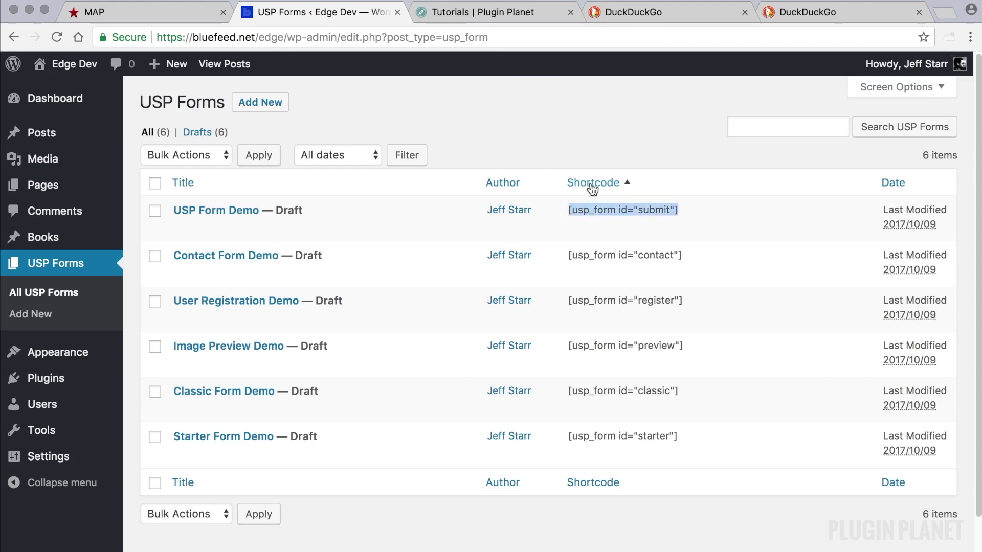
left_click(224, 211)
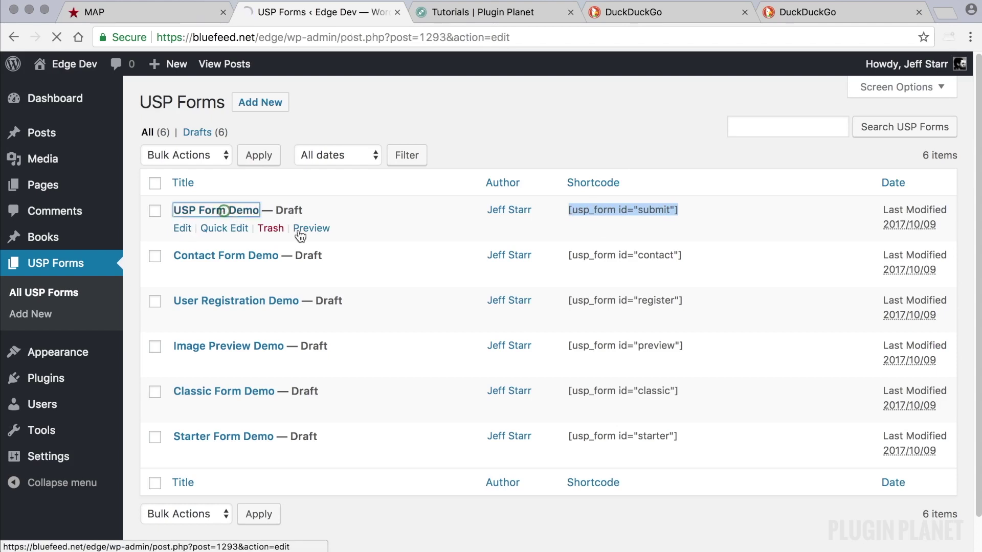
left_click(922, 287)
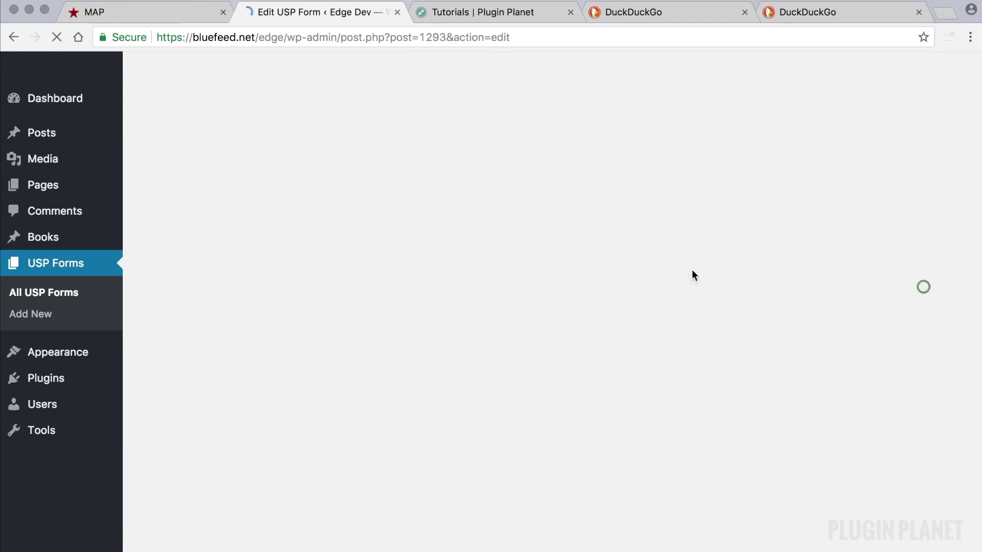
- Select the [usp_form id="submit"] shortcode in the USP forms list for copying
left_click(72, 291)
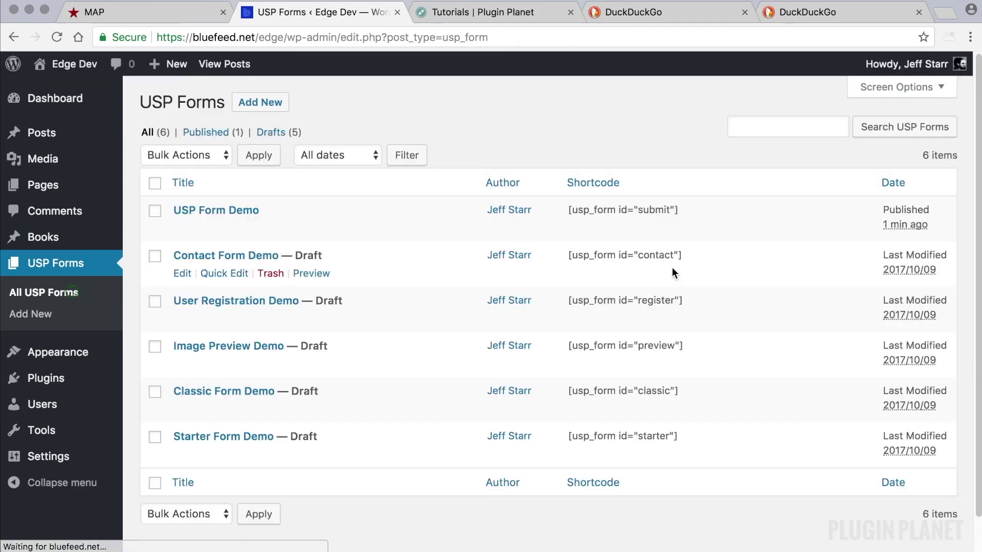
left_click_drag(687, 209, 568, 209)
key("ctrl+c")
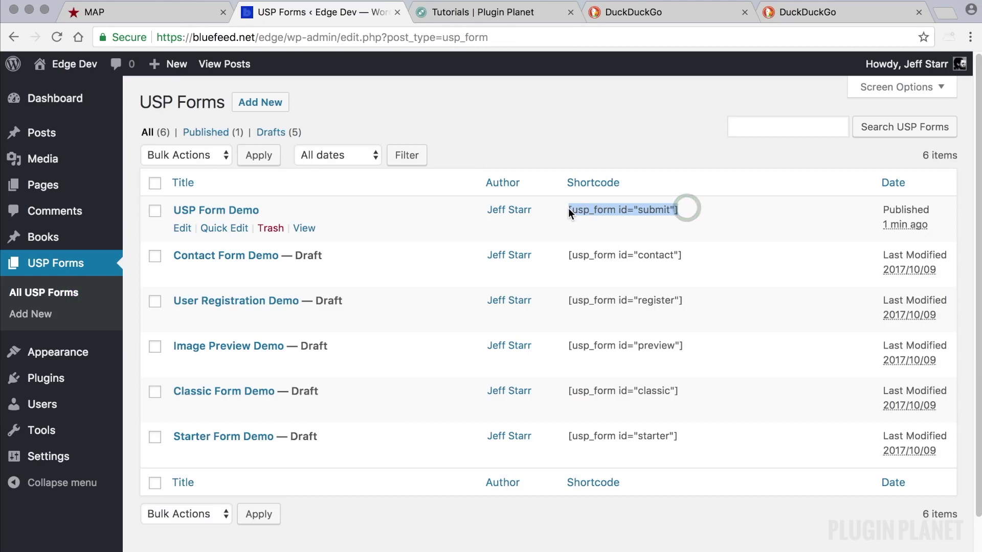
left_click(59, 186)
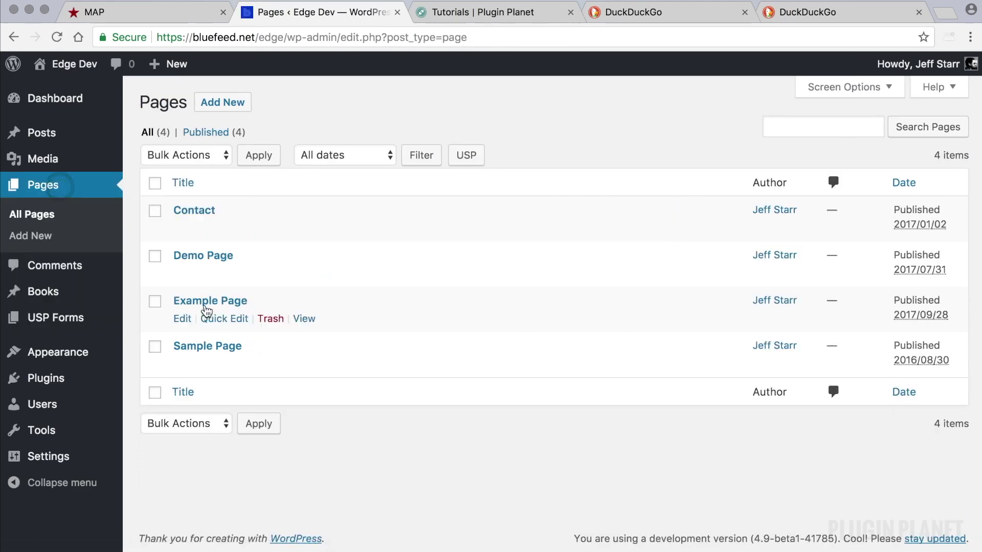
- Paste the [usp_form id="submit"] shortcode into Example Page and update it
left_click(213, 303)
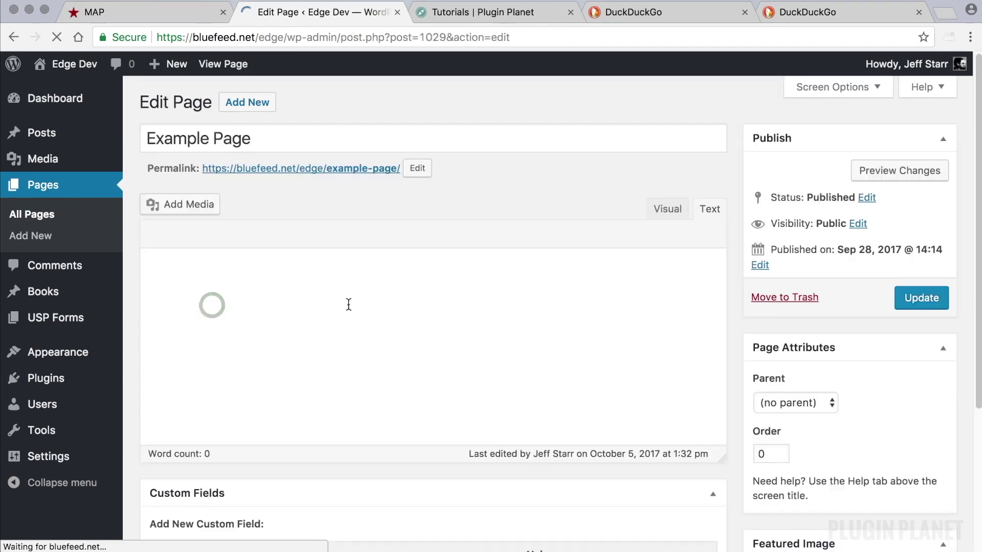
left_click(348, 303)
key("ctrl+v")
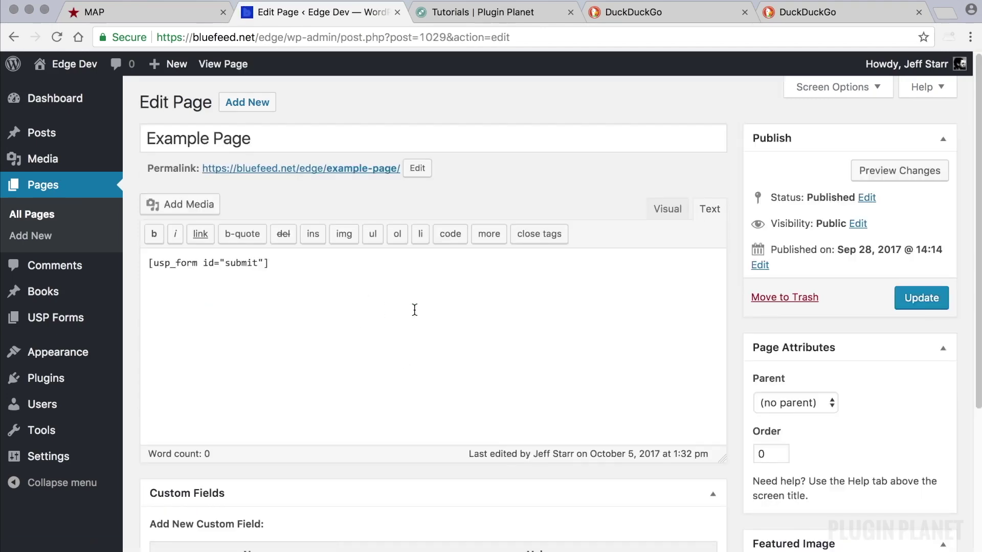
left_click(919, 300)
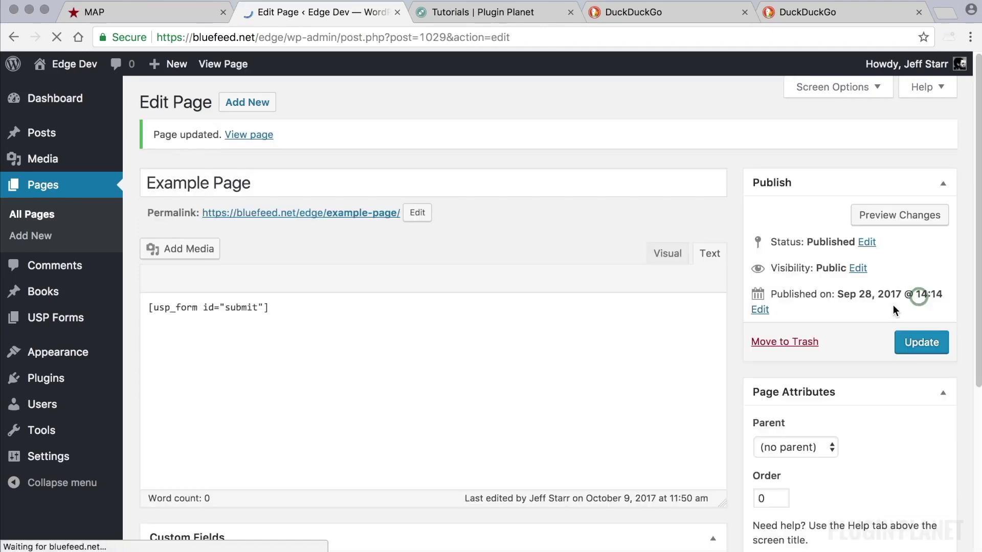
- Open the live Example Page in a new tab
right_click(249, 135)
left_click(288, 145)
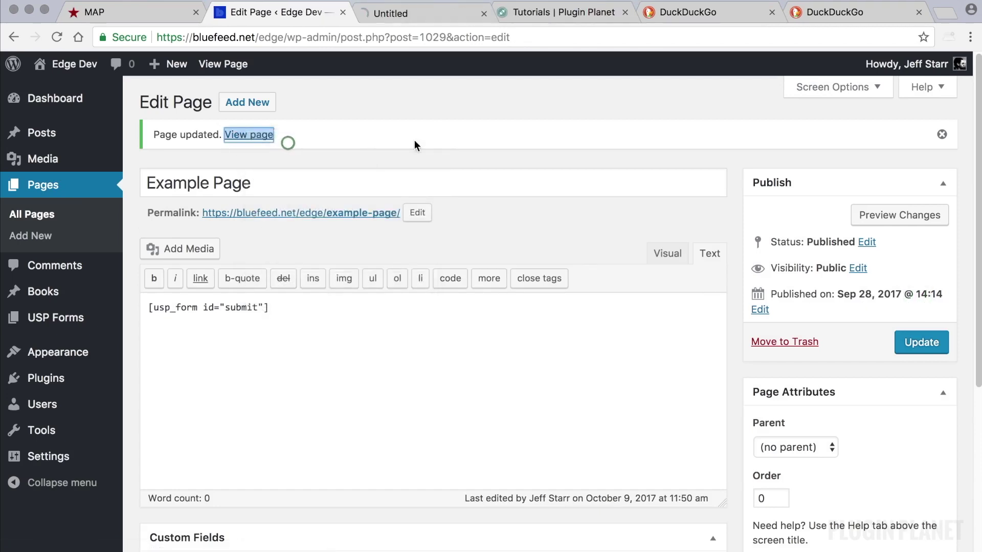
key("ctrl+Tab")
scroll(570, 176, "down", 5)
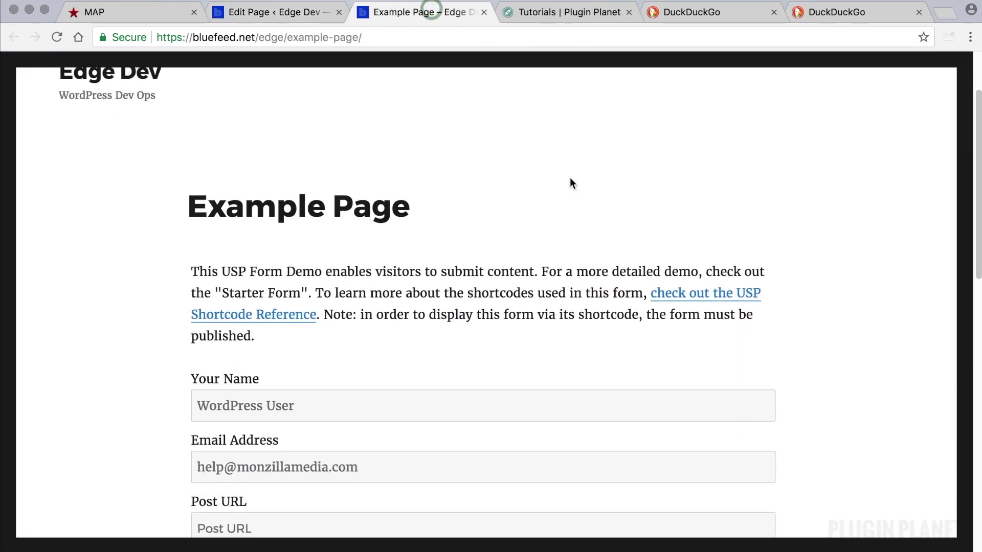
scroll(379, 307, "down", 3)
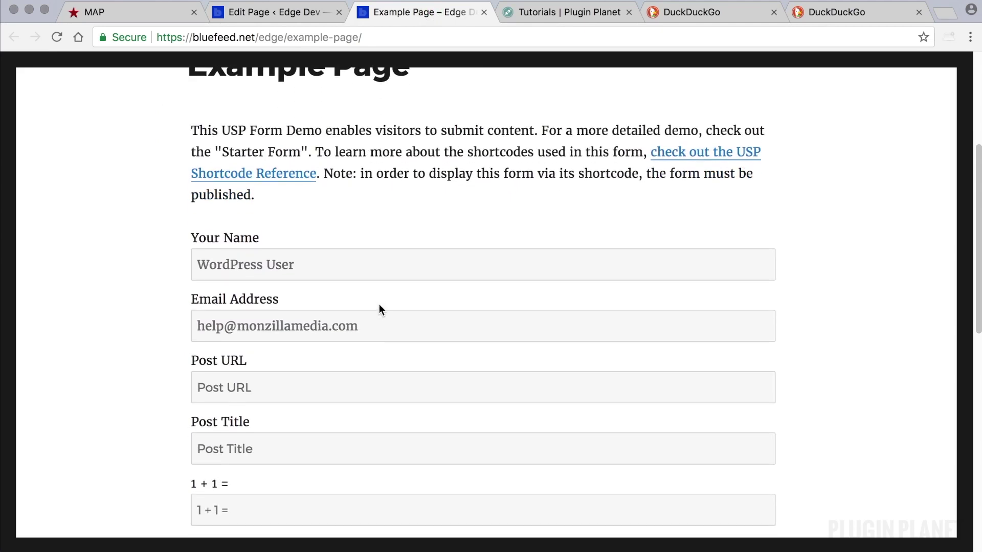
scroll(380, 307, "down", 1)
scroll(335, 330, "up", 2)
scroll(307, 287, "up", 1)
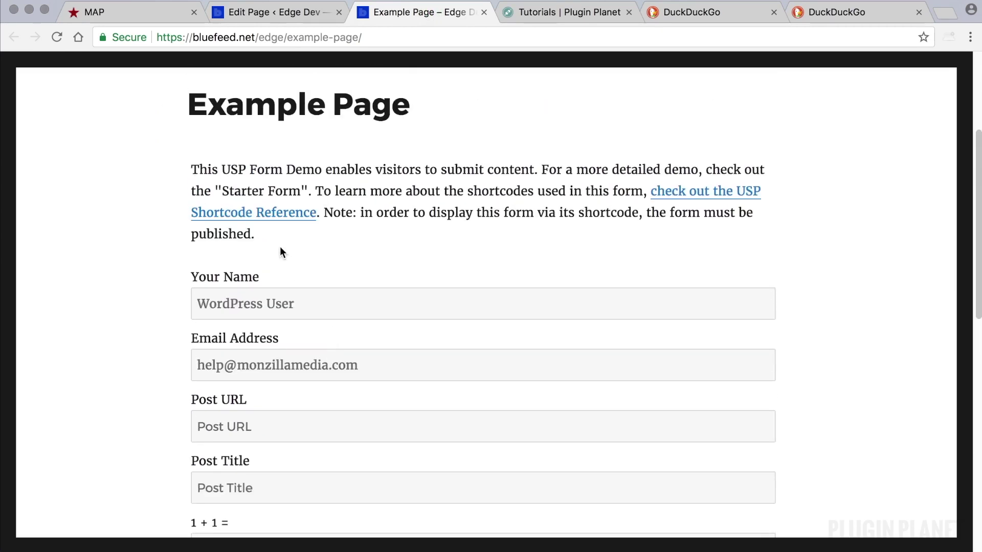
left_click_drag(278, 238, 144, 176)
left_click(137, 177)
scroll(251, 251, "down", 7)
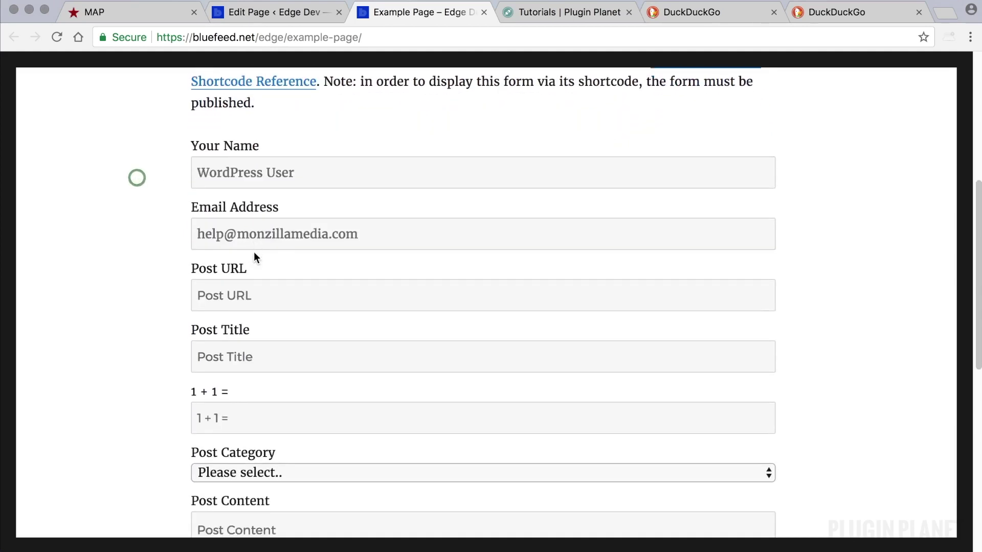
left_click(232, 220)
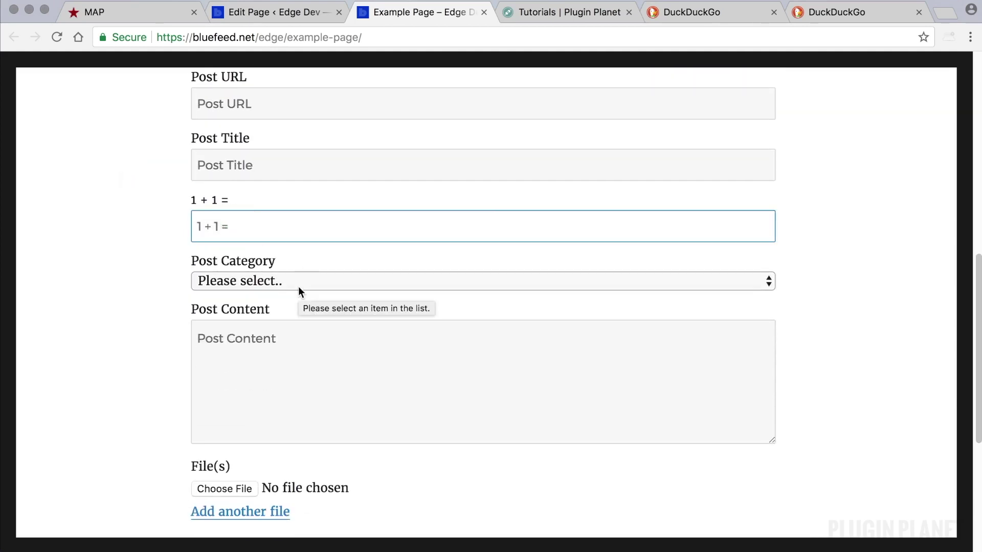
scroll(298, 287, "down", 3)
left_click(250, 360)
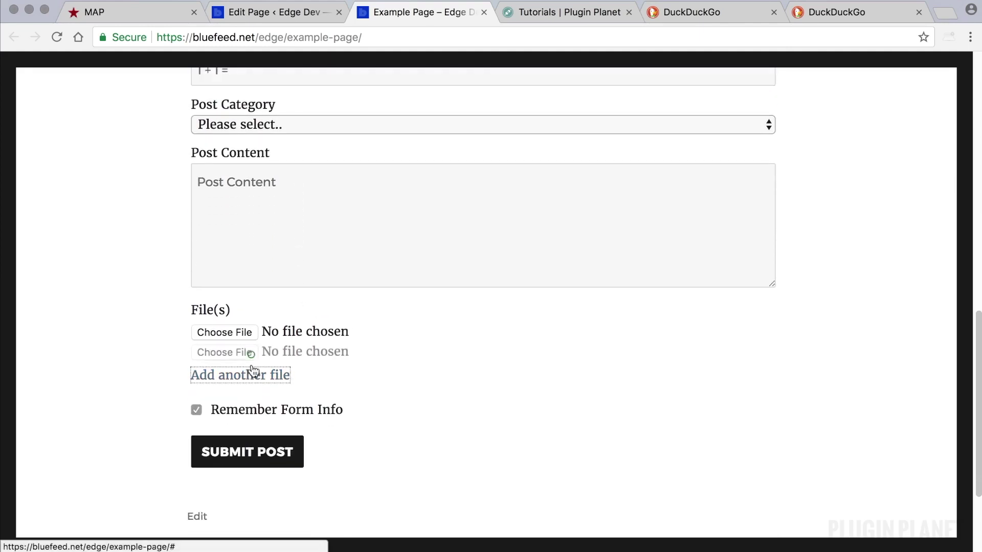
left_click(253, 375)
left_click(402, 34)
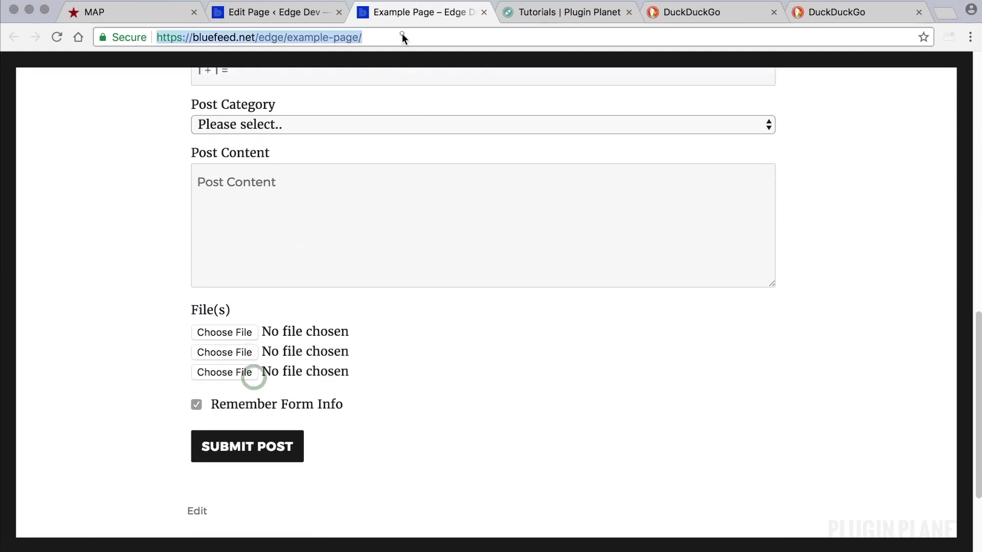
key("Return")
scroll(465, 175, "up", 8)
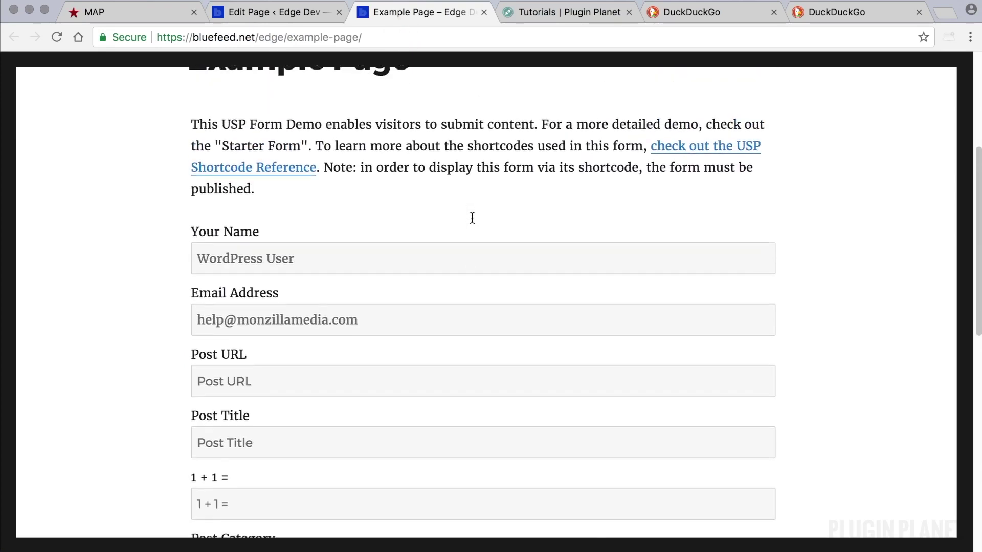
scroll(471, 217, "down", 3)
- Copy the page's web address into the form's Post URL field
left_click_drag(319, 173, 180, 172)
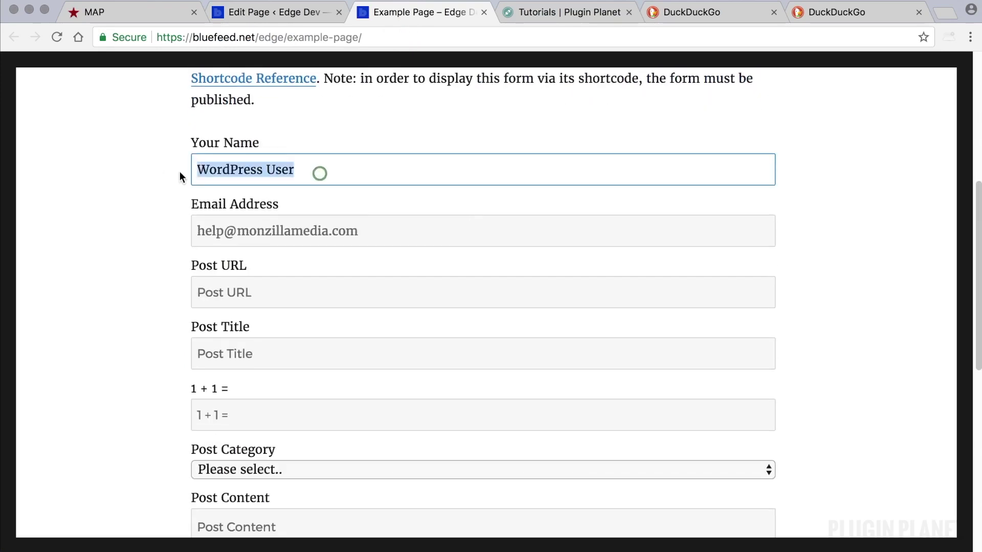
left_click_drag(382, 233, 180, 227)
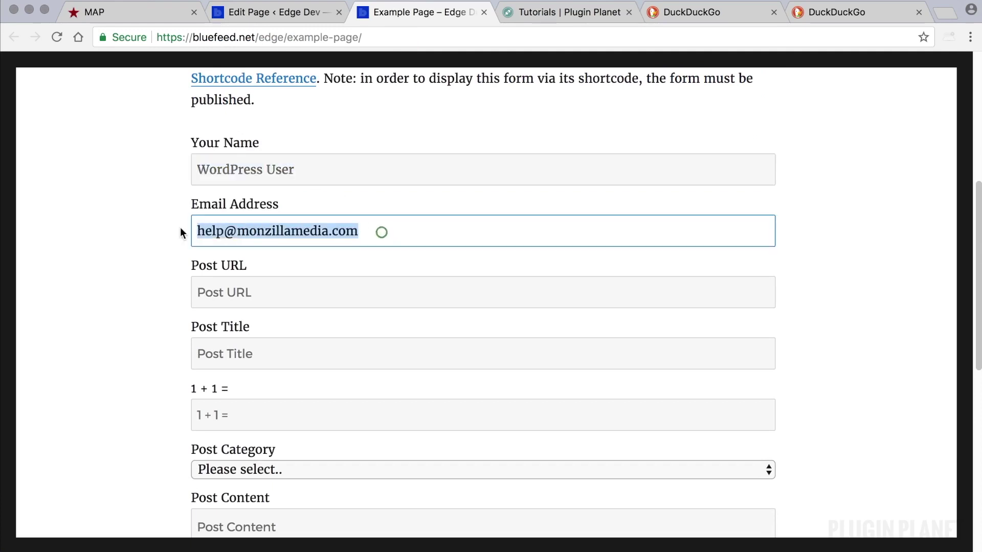
scroll(301, 278, "down", 2)
left_click(276, 228)
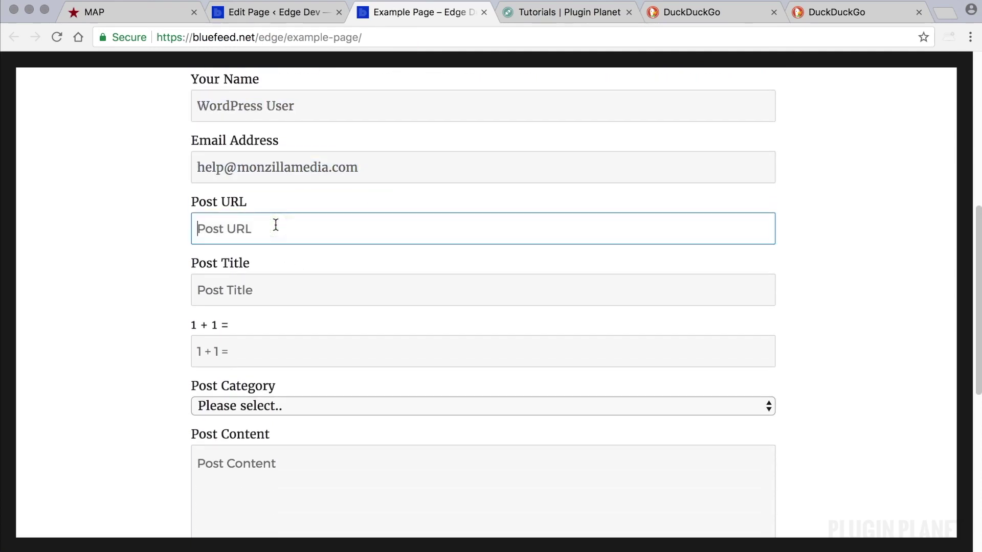
left_click(392, 32)
key("super+c")
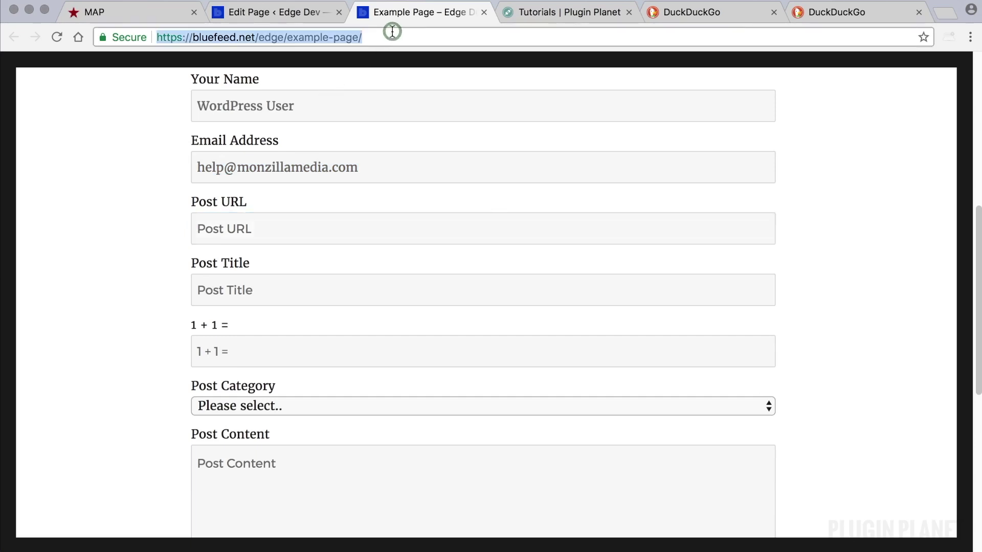
left_click(273, 228)
key("super+v")
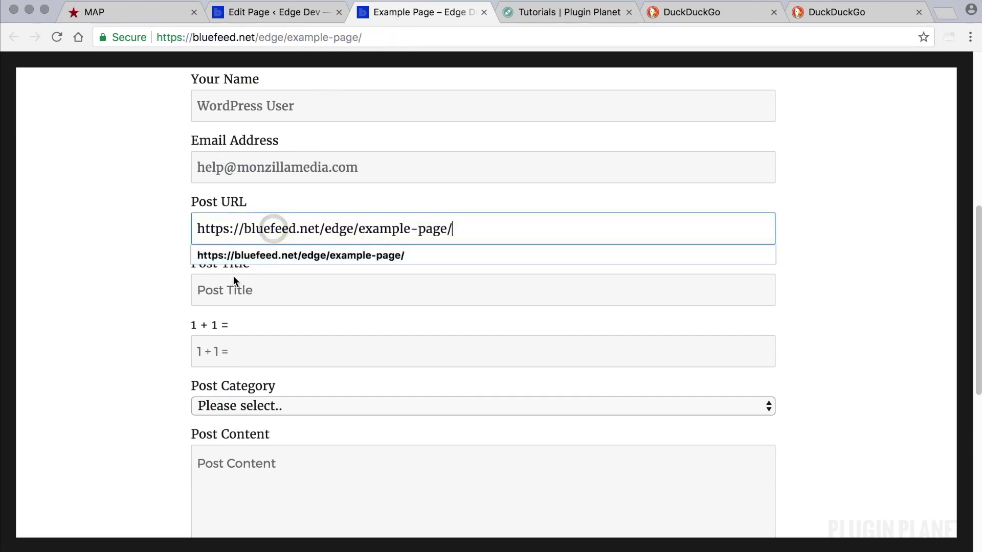
- Enter title 'Post Title', captcha answer 2, and category Uncategorized
left_click(234, 282)
type("Pos")
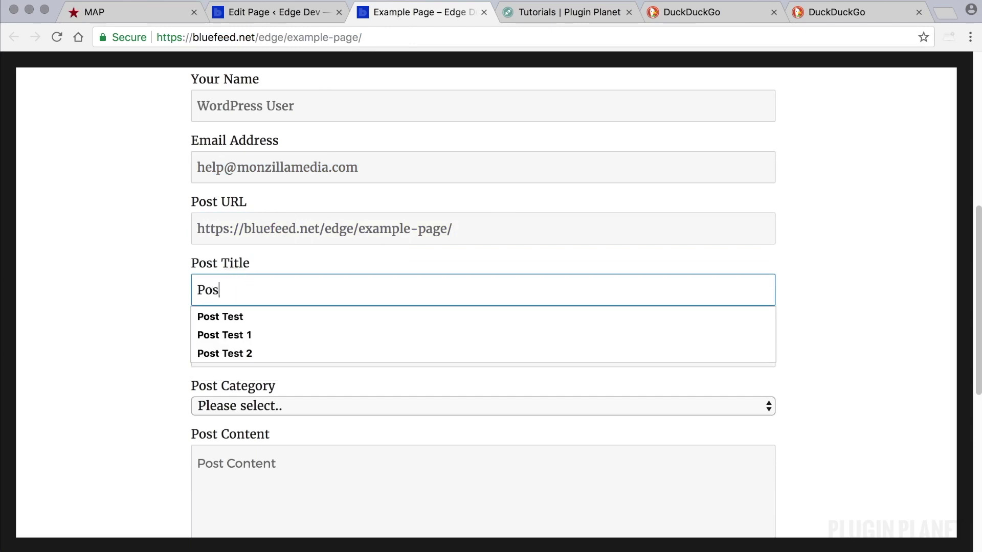
type("t Title")
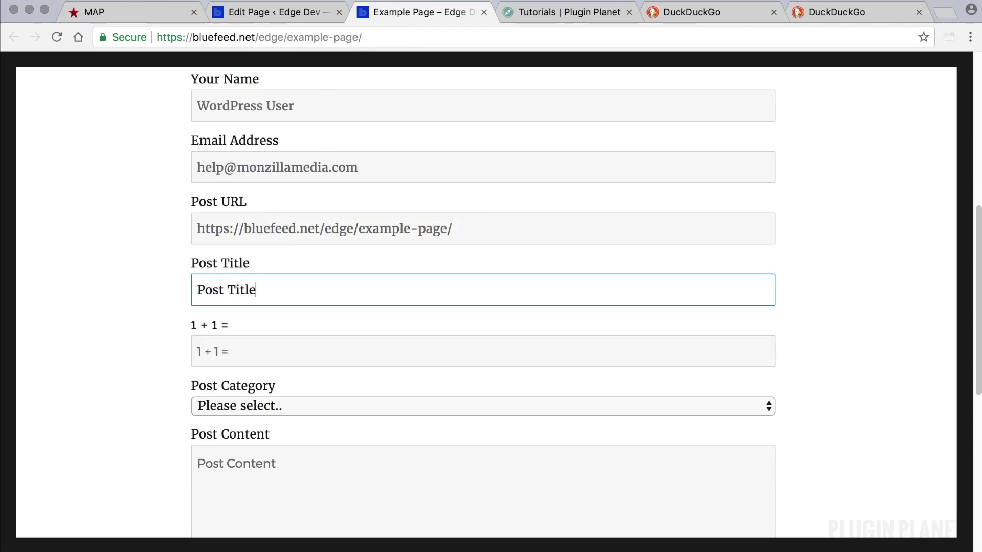
left_click(200, 353)
type("2")
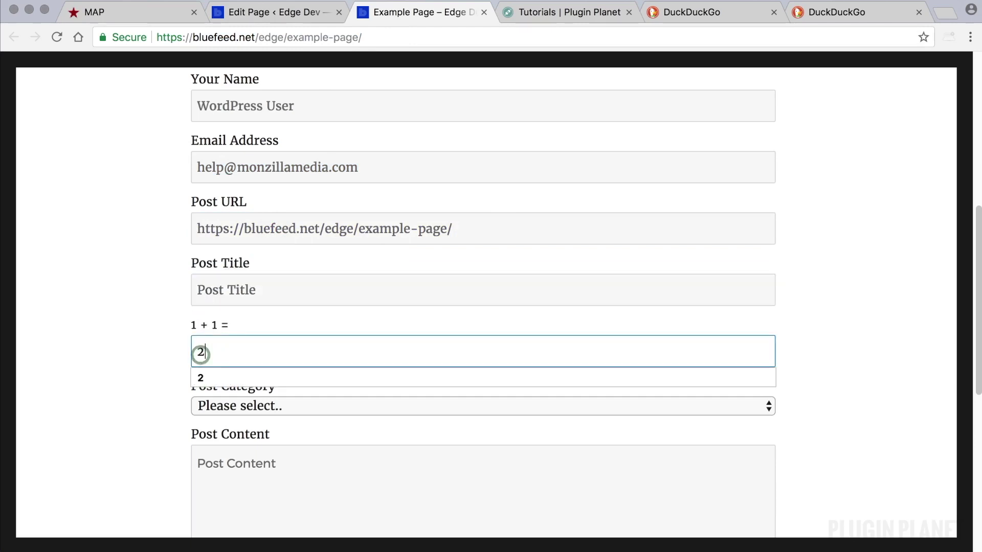
left_click(247, 379)
left_click(249, 407)
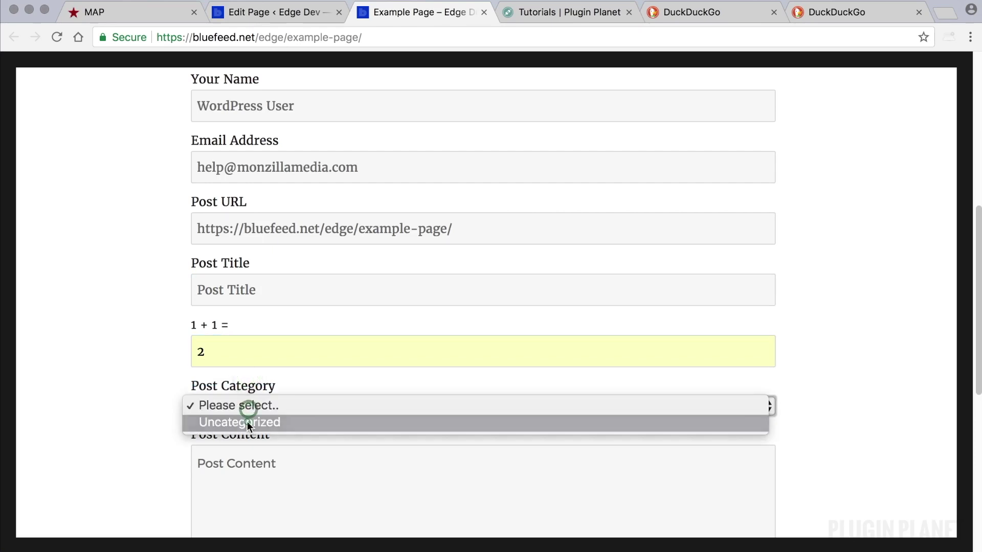
left_click(247, 421)
- Add content 'Lorem ipsum..' and attach image-02.jpg from the Data folder
scroll(249, 394, "down", 4)
left_click(252, 297)
type("L")
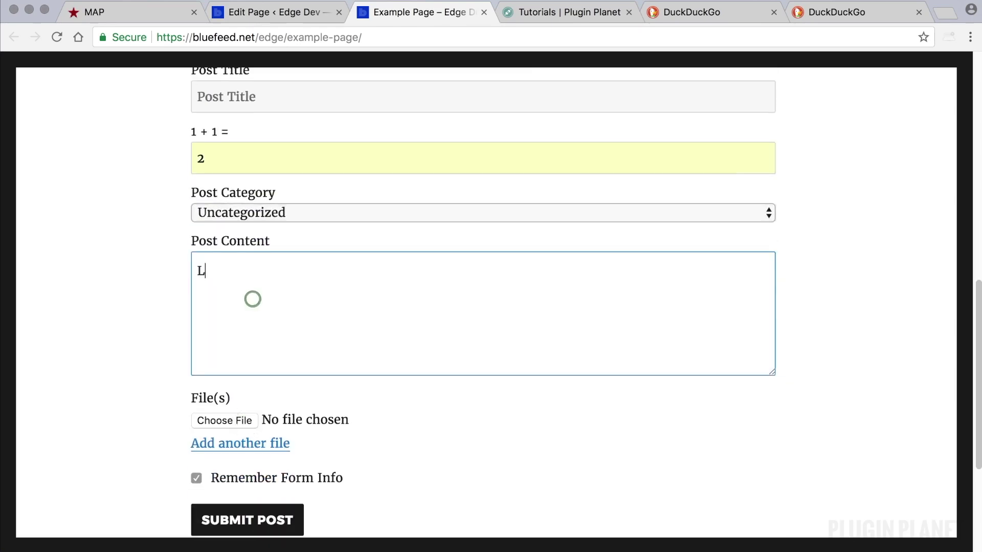
type("orem ipsum..")
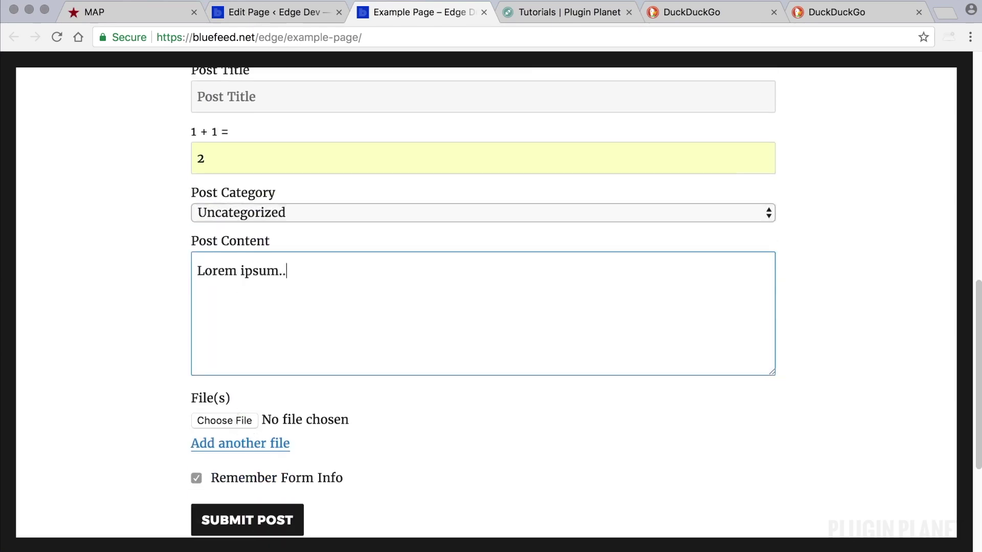
left_click(247, 423)
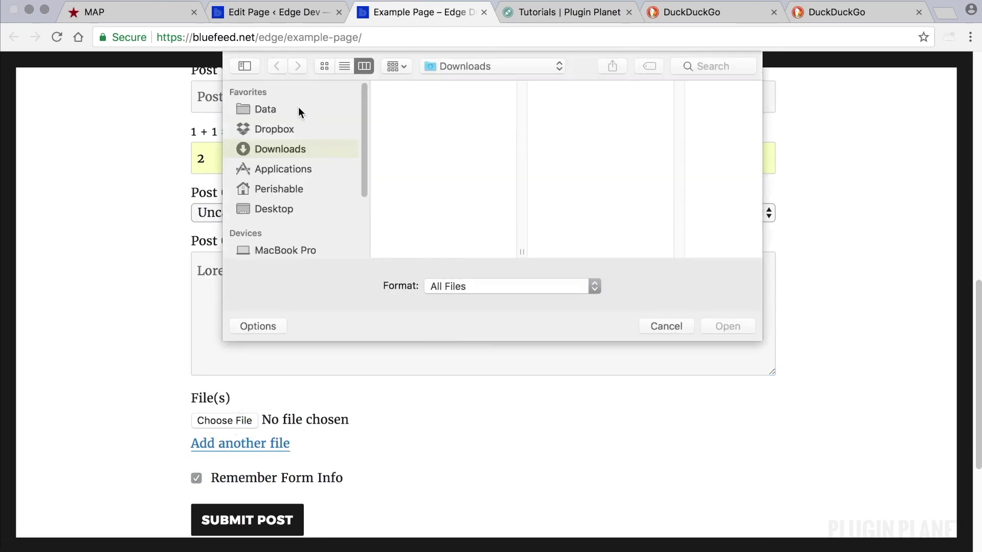
left_click(300, 109)
left_click(438, 89)
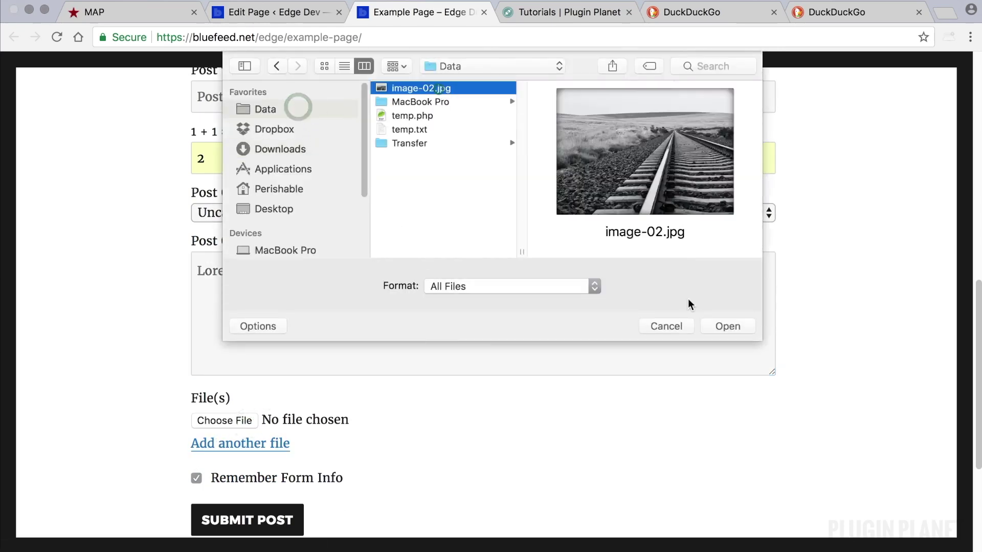
left_click(728, 327)
scroll(596, 335, "down", 3)
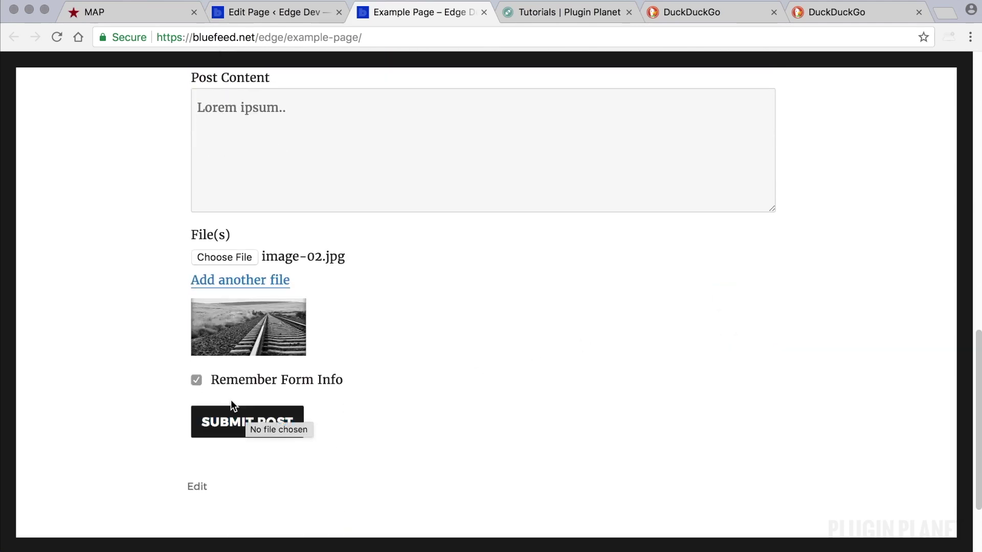
- Submit the post and confirm the 'Success!' message appears
left_click(245, 423)
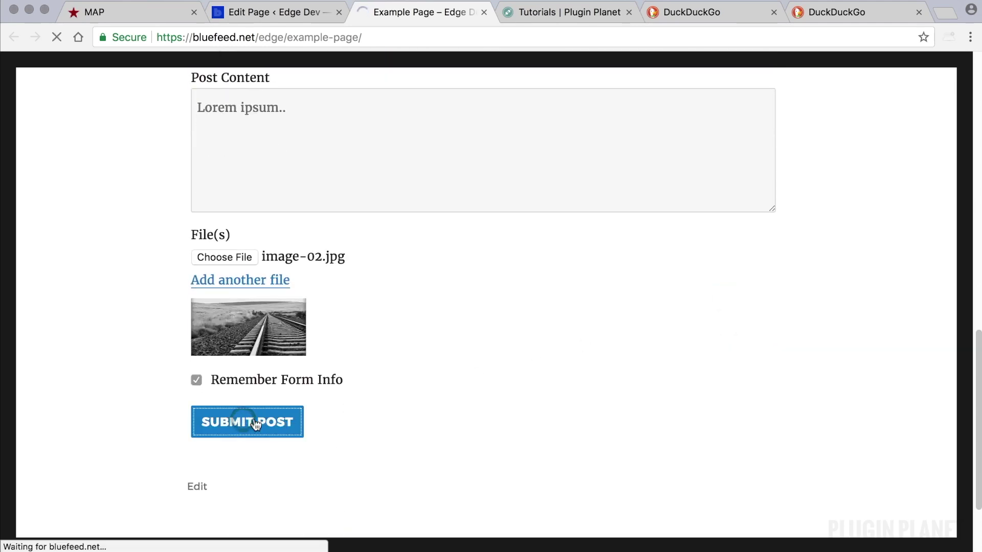
left_click_drag(239, 363, 188, 361)
left_click(545, 372)
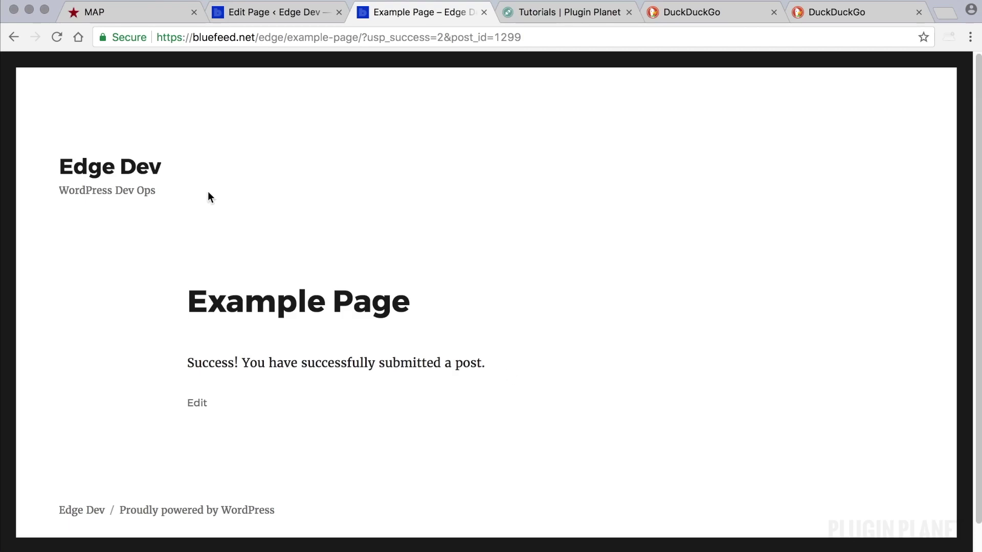
- Open the submitted Post Title draft and review its USP custom fields
left_click(296, 21)
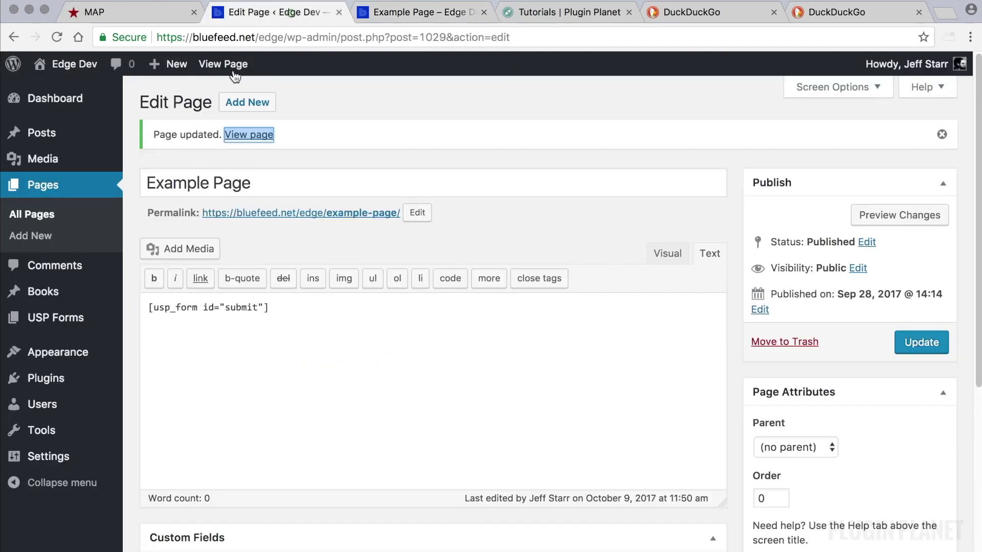
left_click(55, 134)
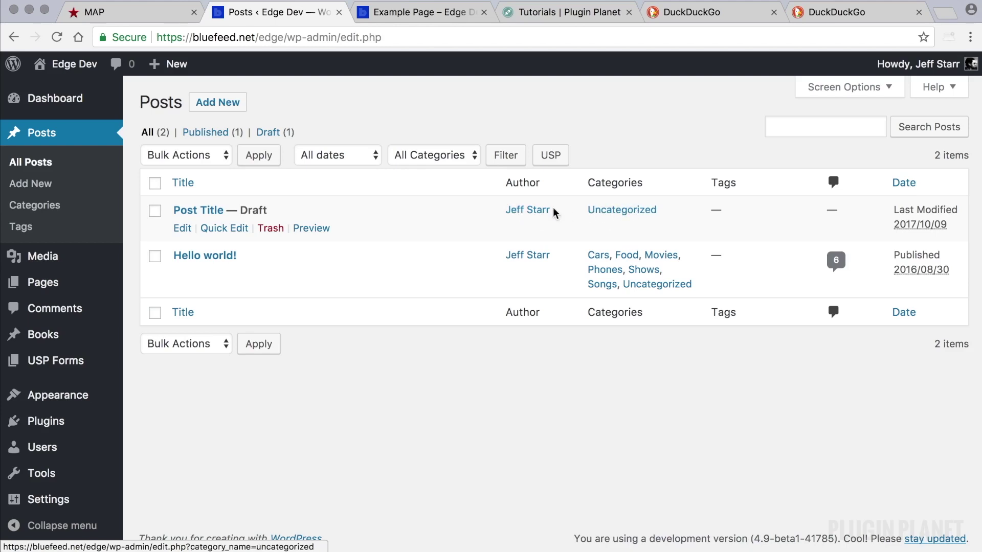
left_click(203, 210)
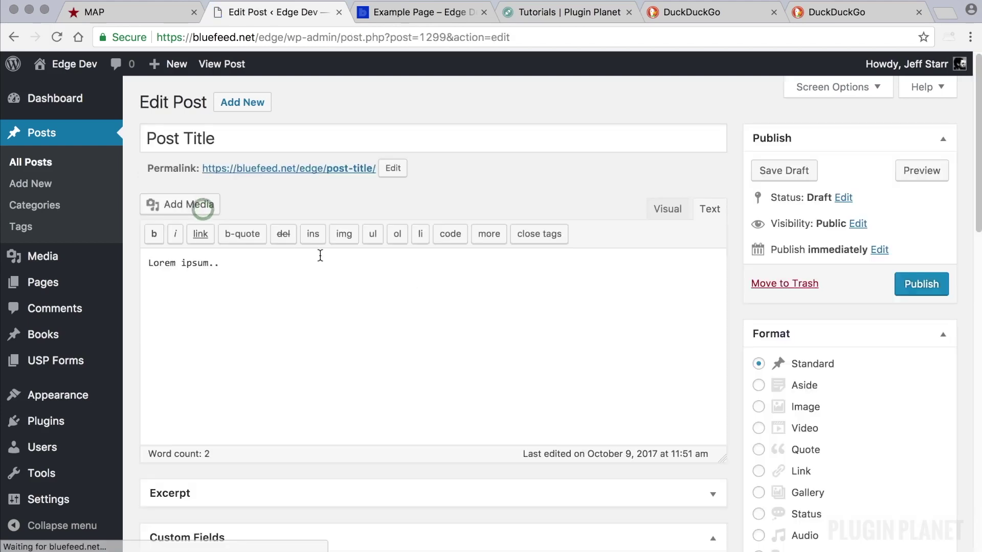
scroll(824, 363, "down", 10)
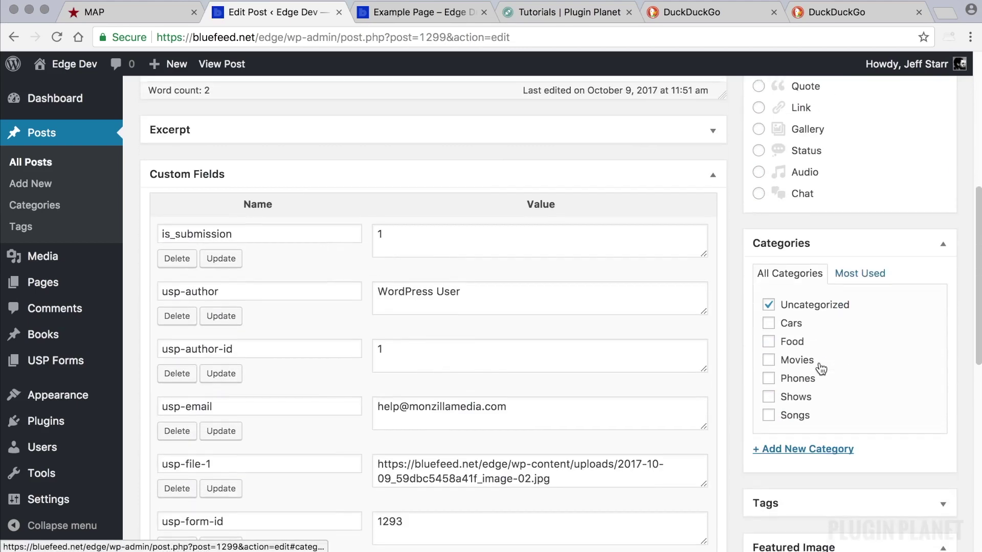
scroll(465, 299, "down", 2)
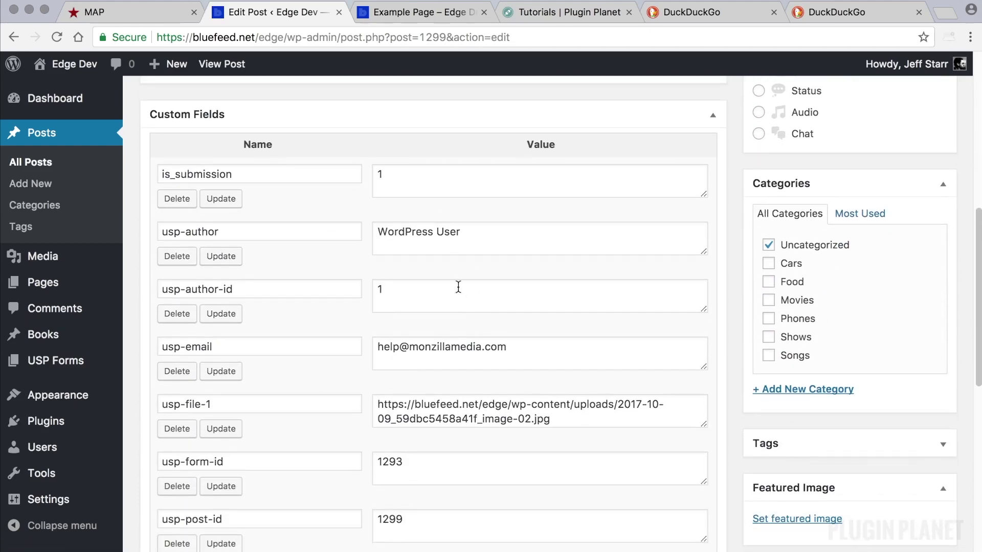
scroll(438, 209, "up", 14)
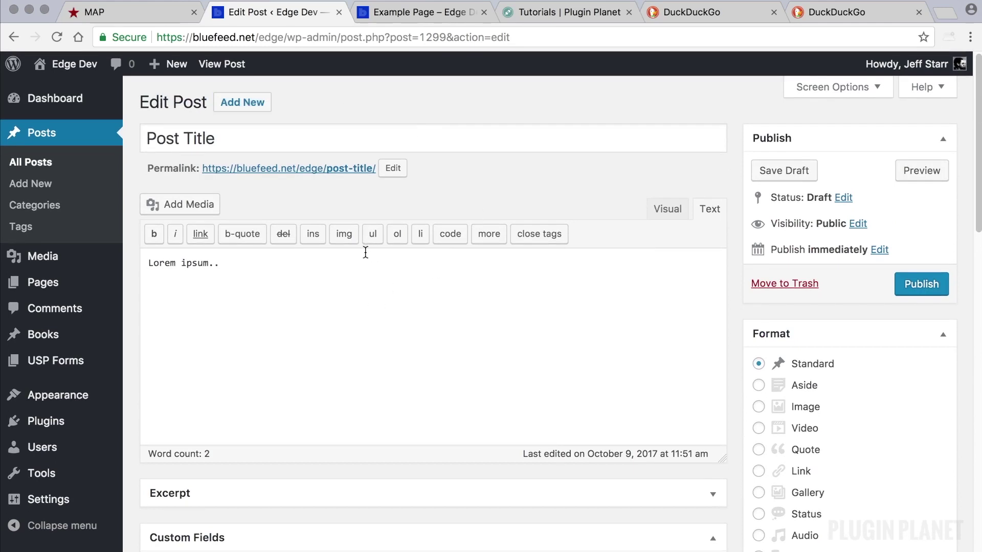
- Return to the All Posts list and scroll through it
left_click(77, 162)
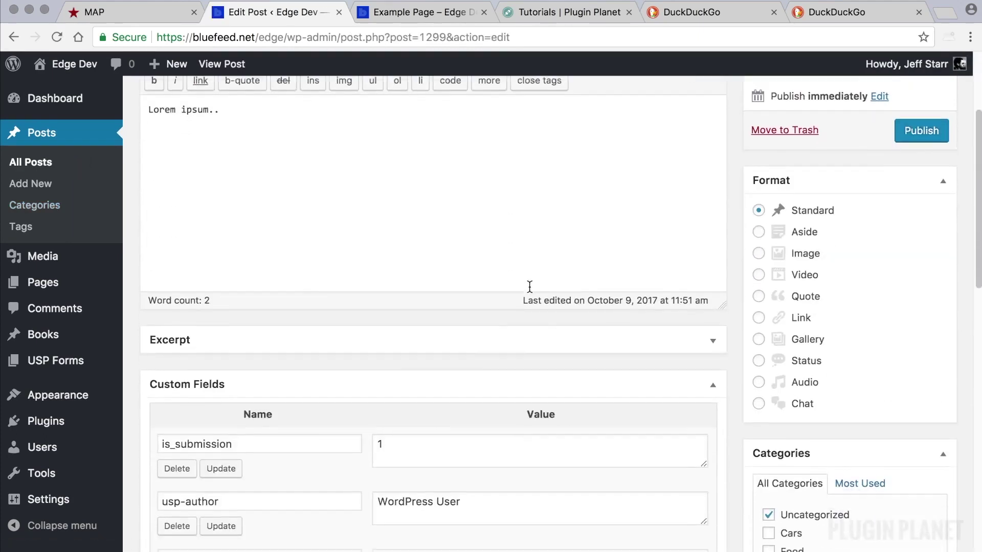
scroll(529, 287, "down", 6)
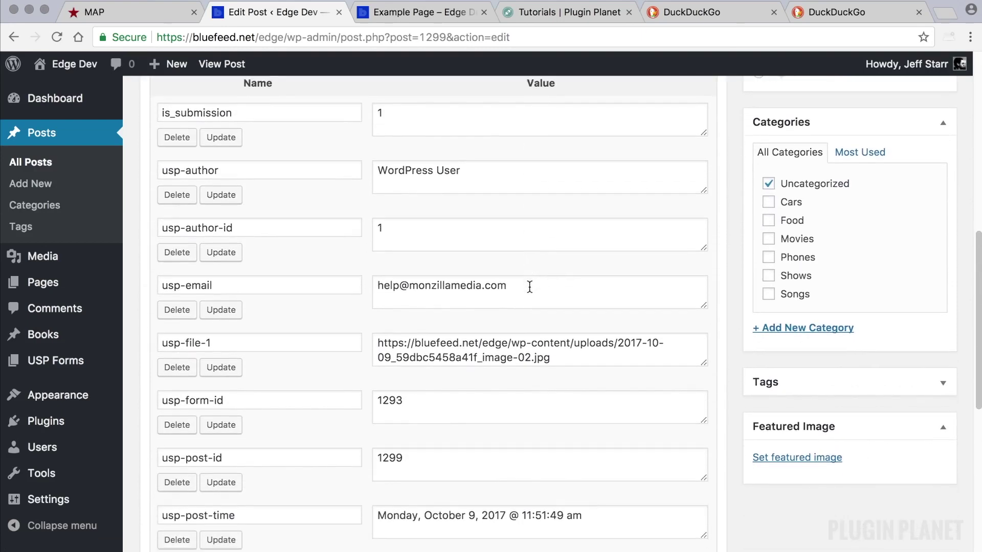
scroll(491, 374, "up", 6)
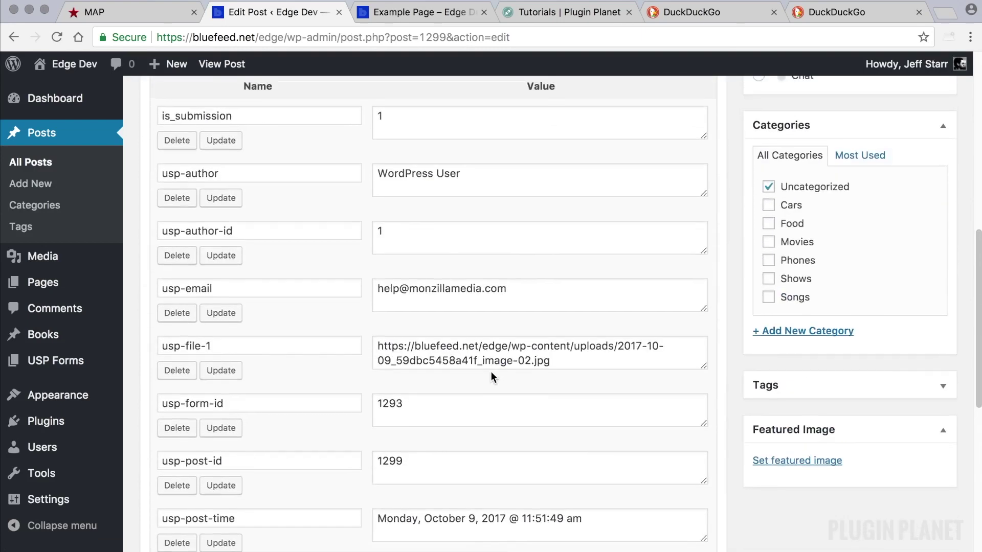
scroll(492, 372, "up", 10)
- Search Plugin Planet's tutorials for 'helper plugin'
left_click(574, 13)
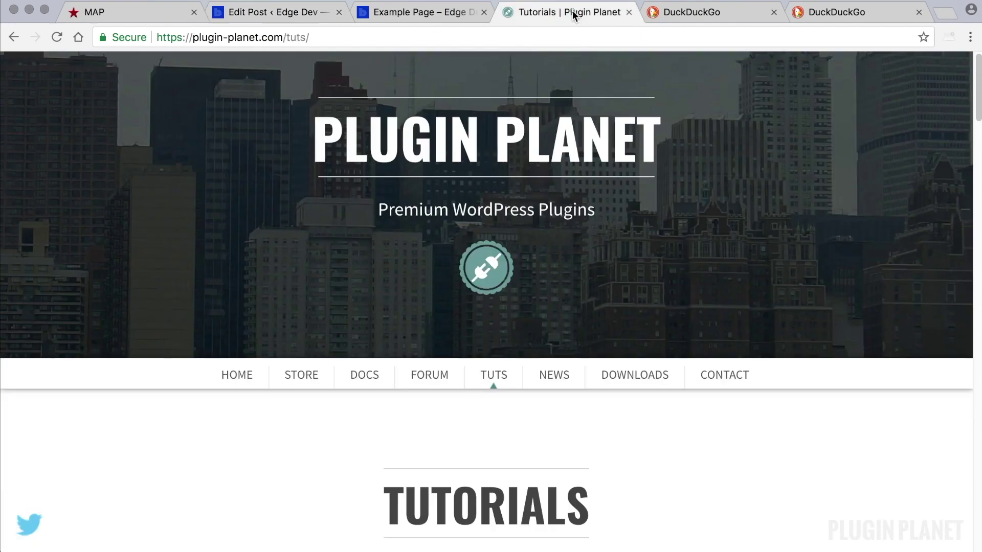
left_click(494, 378)
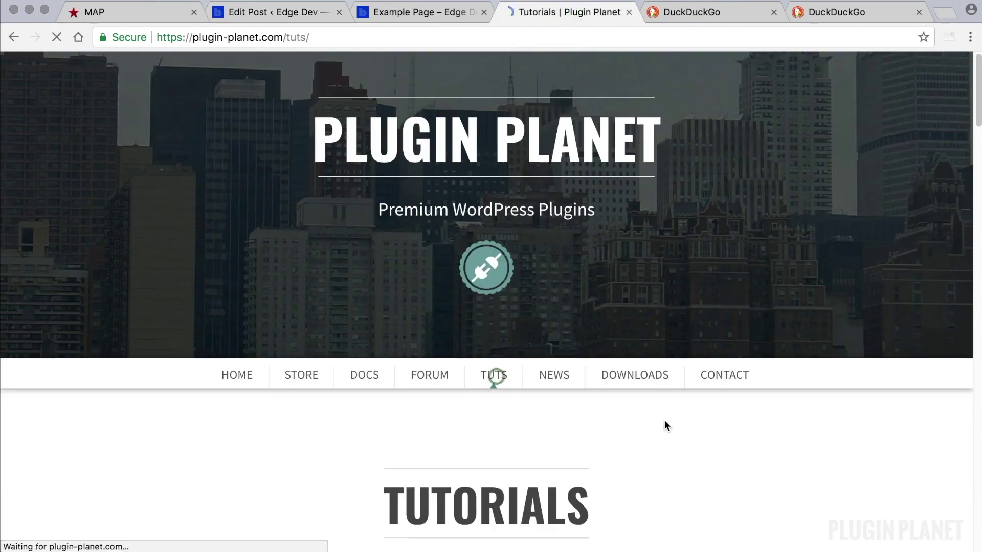
scroll(664, 426, "down", 5)
left_click(712, 414)
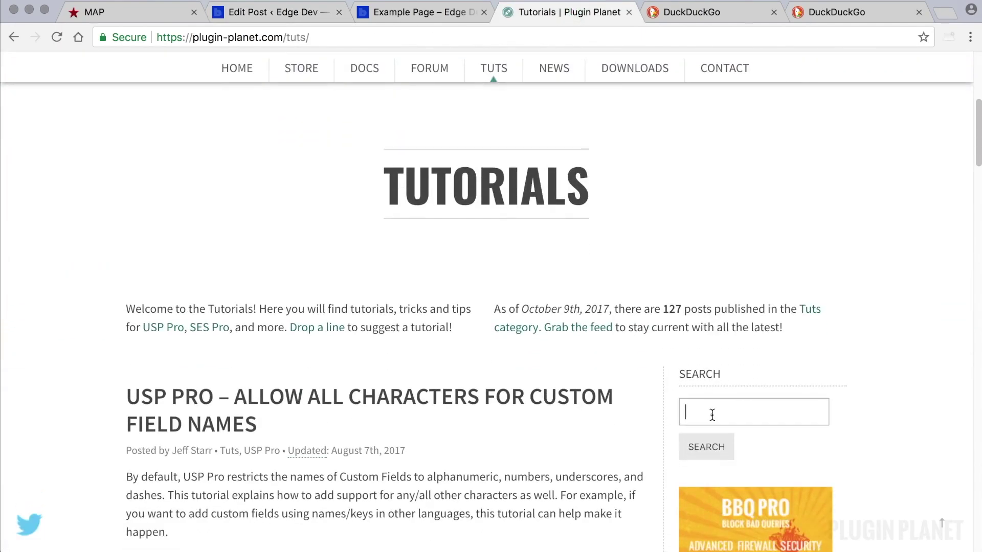
type("helper")
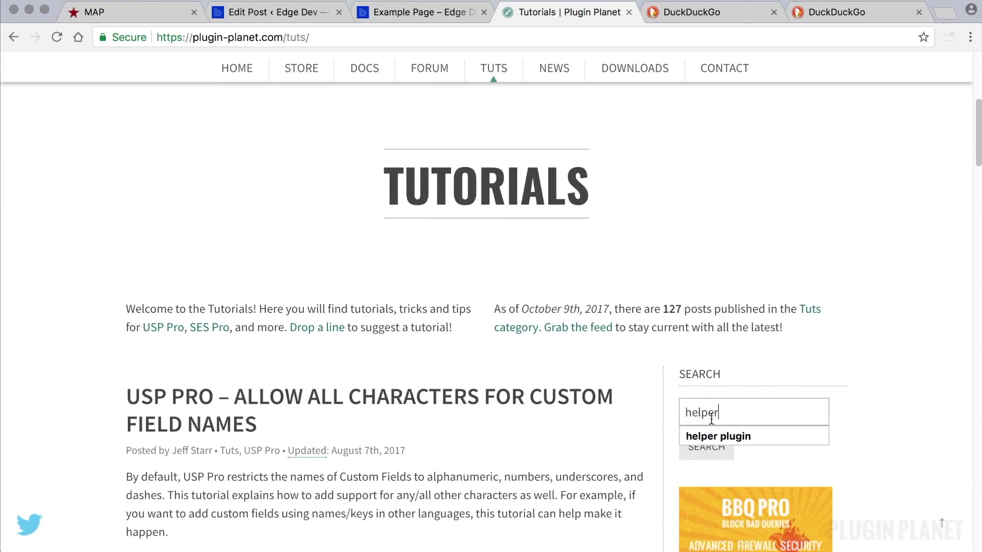
left_click(717, 436)
left_click(718, 443)
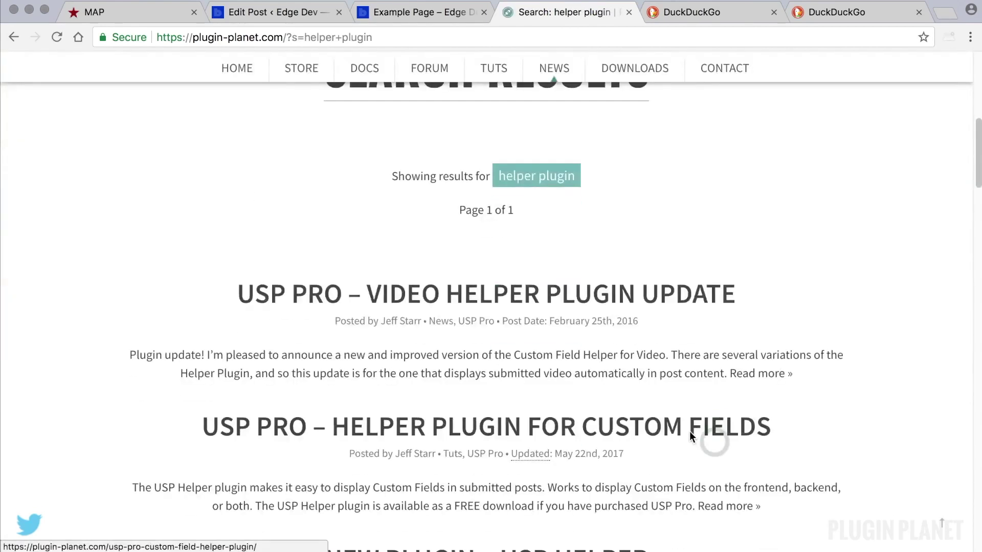
- Open the 'USP Pro – Helper Plugin for Custom Fields' tutorial and read through it
left_click(651, 425)
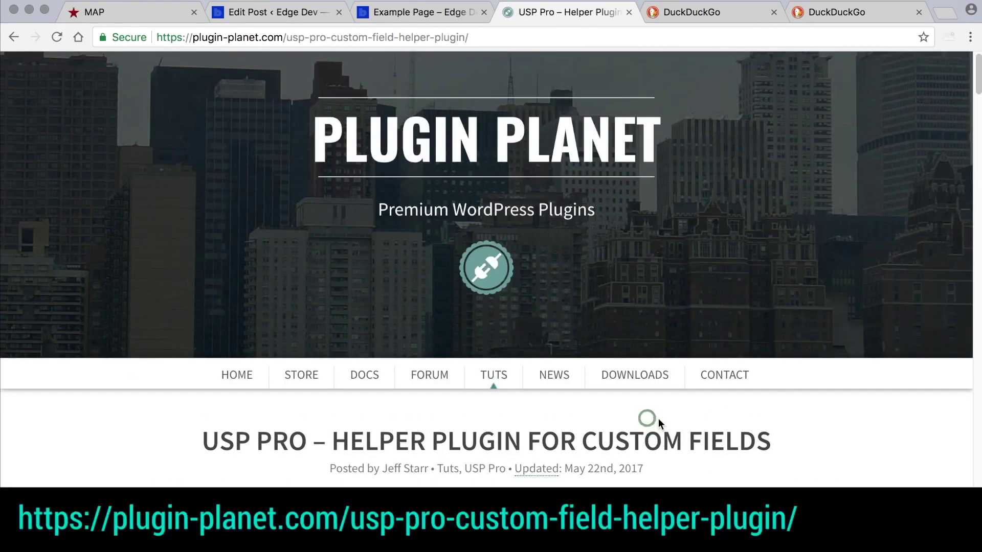
scroll(658, 420, "down", 12)
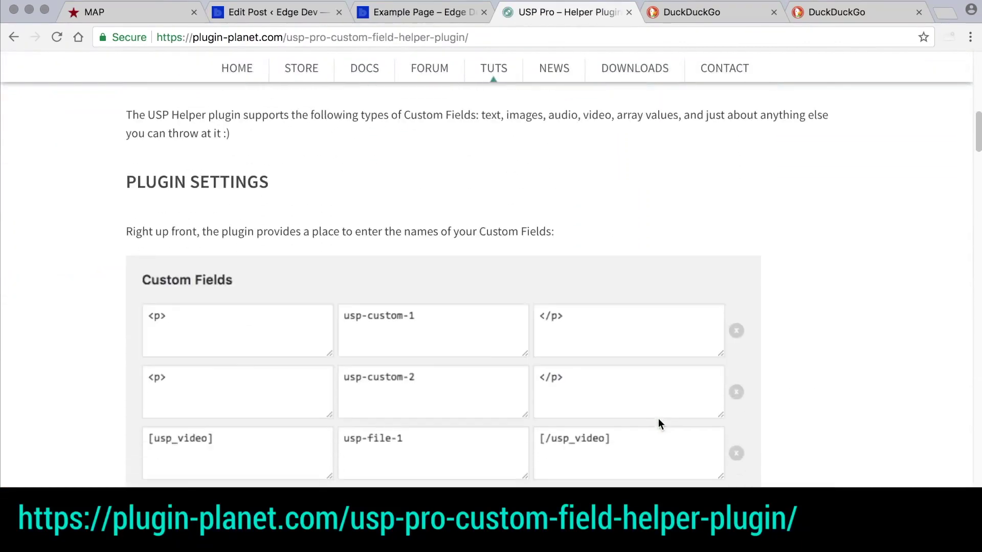
scroll(658, 423, "down", 4)
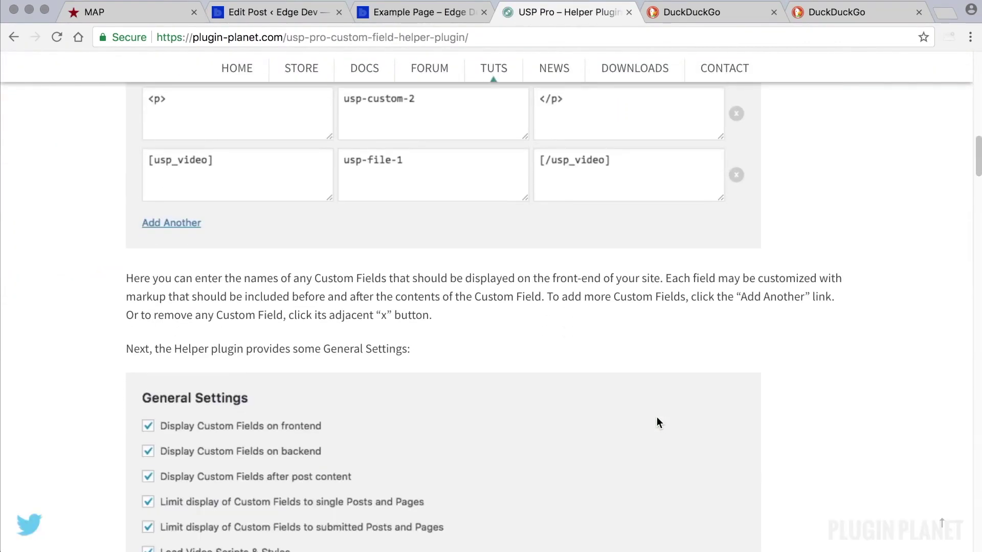
scroll(658, 423, "down", 5)
scroll(659, 423, "up", 20)
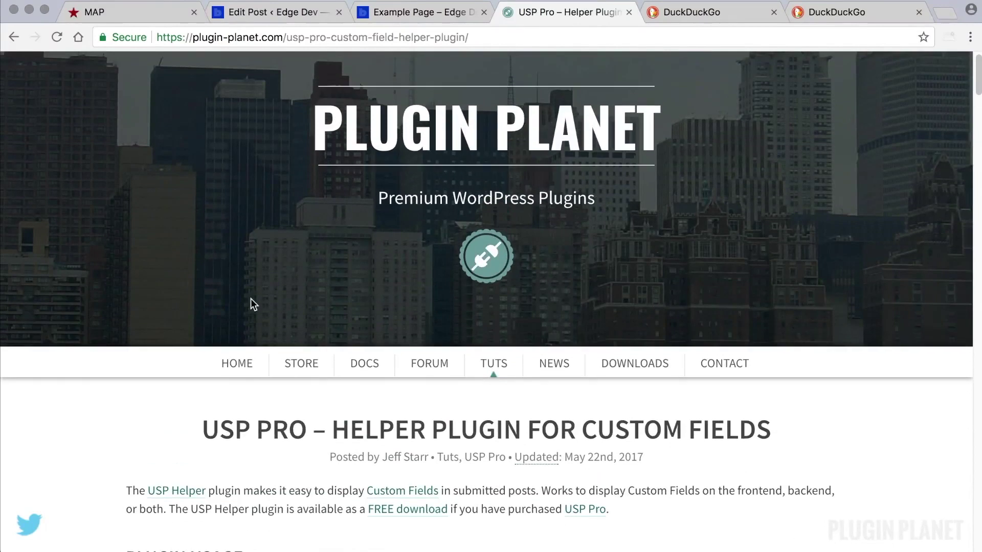
left_click(476, 36)
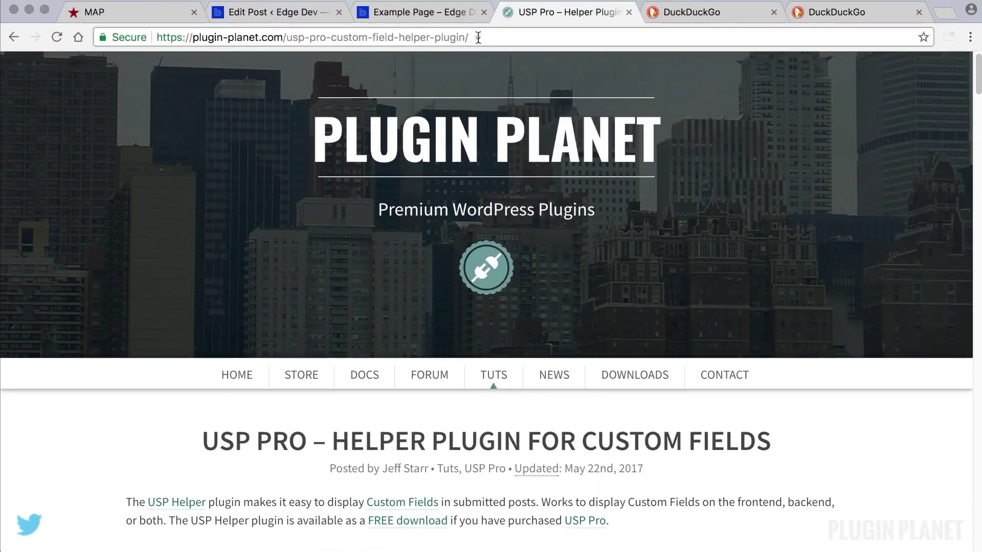
- Publish the submitted Post Title post
left_click(438, 11)
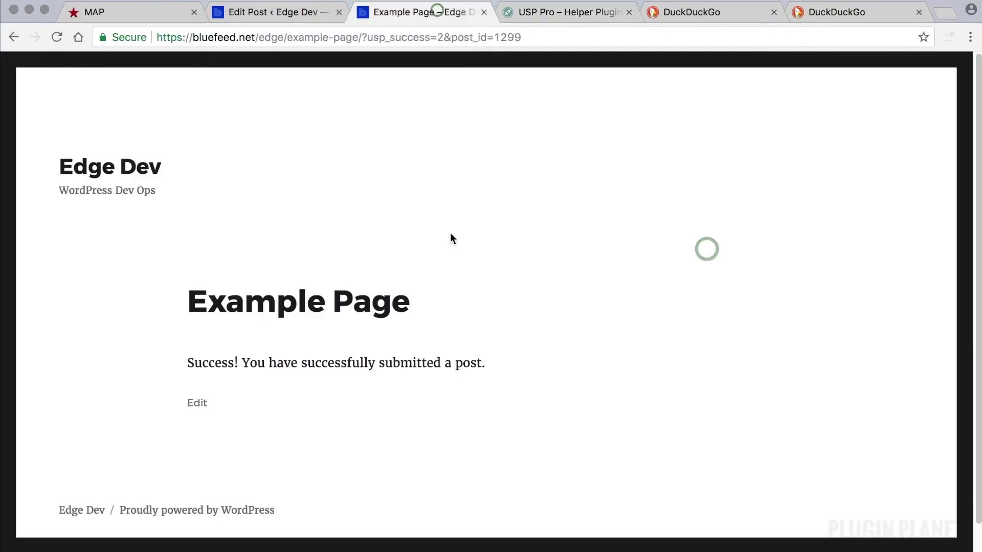
left_click(278, 11)
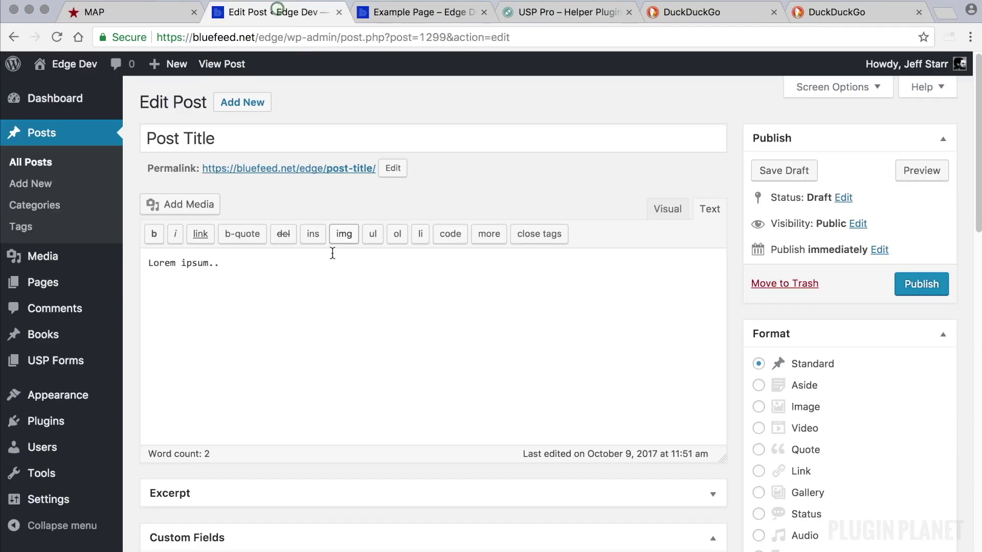
scroll(382, 360, "down", 2)
scroll(381, 360, "up", 3)
left_click(906, 285)
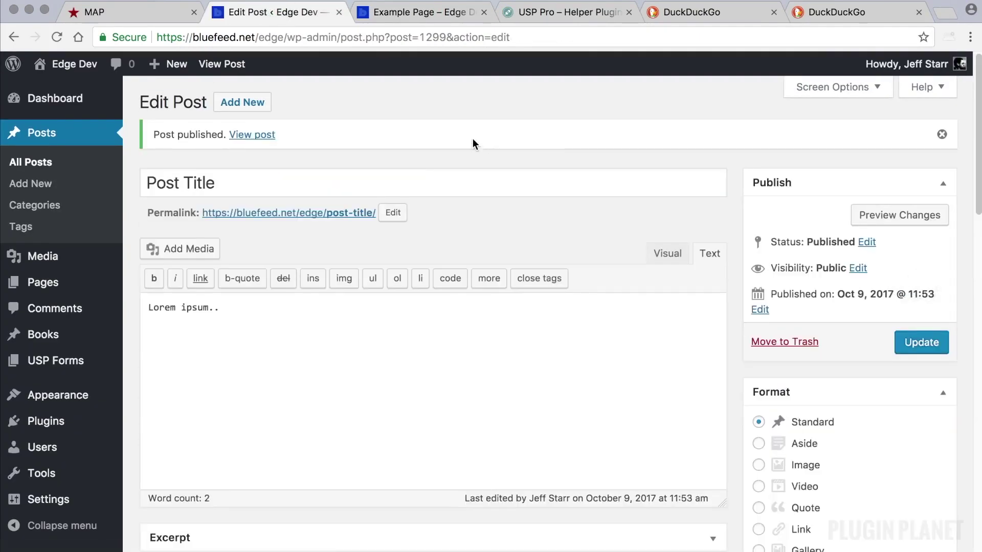
- Open the published Post Title in a new tab and scroll through it
right_click(264, 135)
left_click(280, 137)
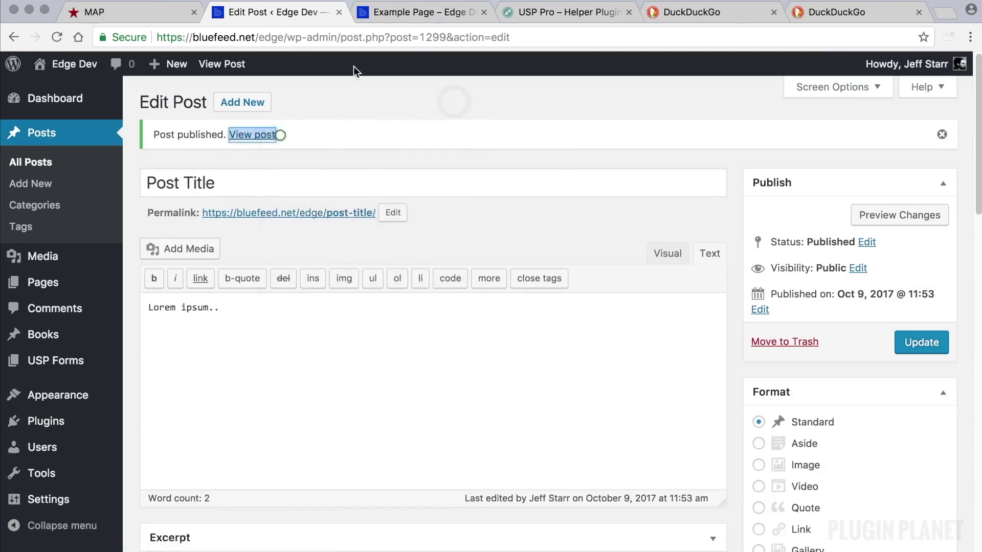
left_click(376, 15)
scroll(533, 225, "down", 2)
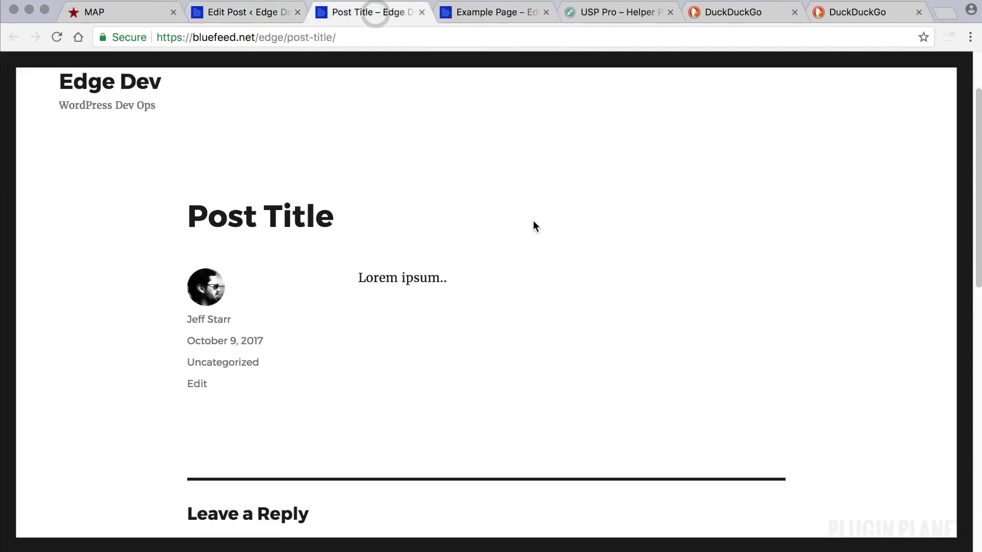
scroll(533, 226, "down", 5)
scroll(533, 227, "up", 6)
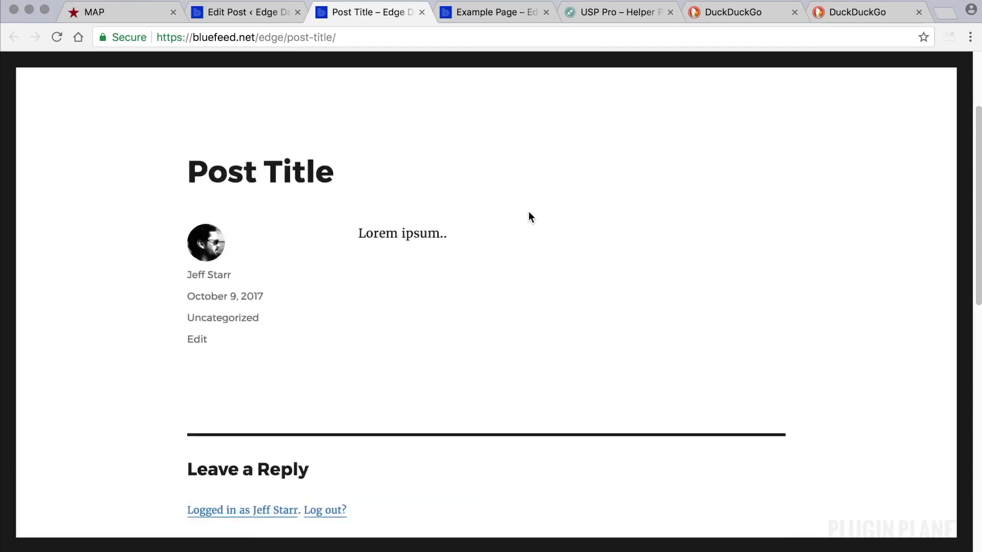
- Check that the homepage lists Post Title above Hello world!
left_click(130, 120)
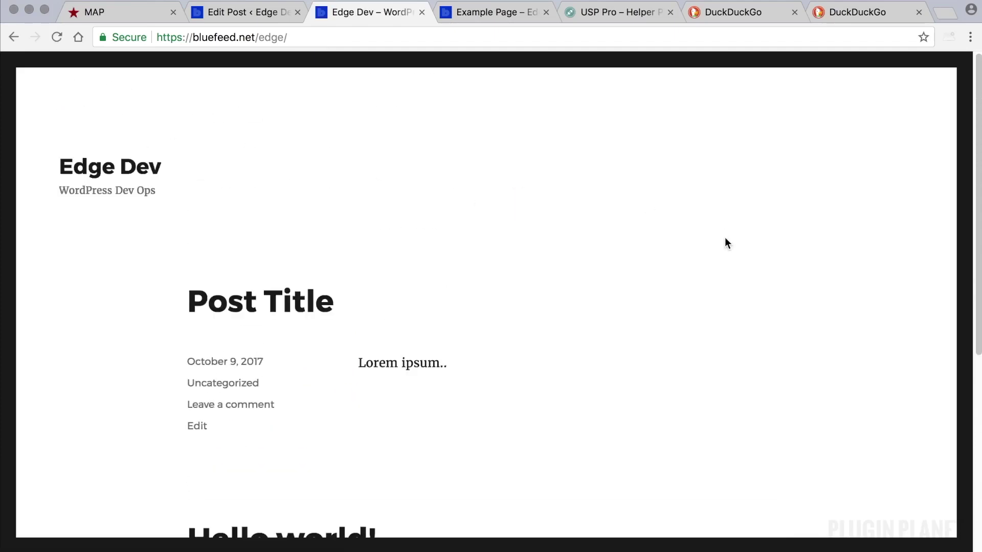
scroll(727, 243, "down", 5)
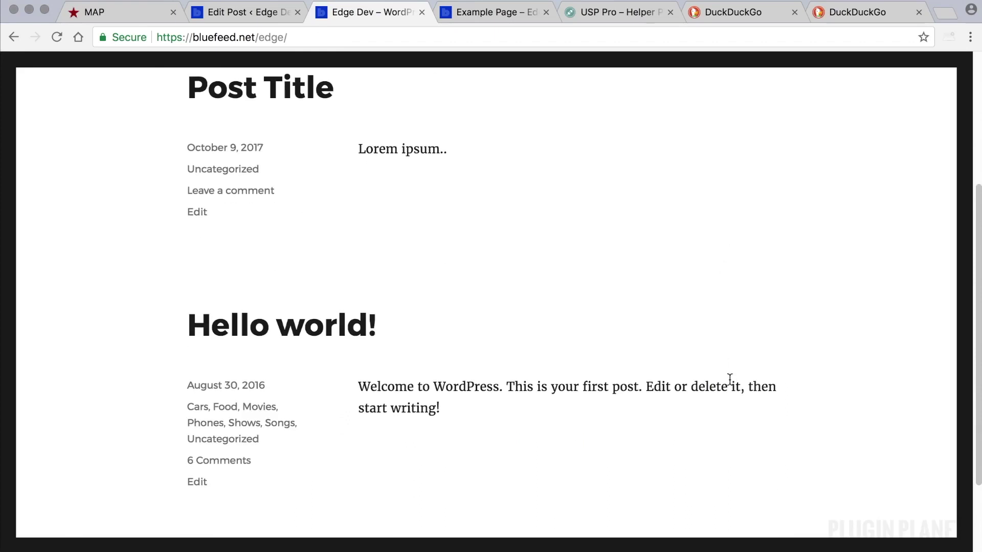
scroll(729, 379, "down", 3)
scroll(732, 390, "up", 2)
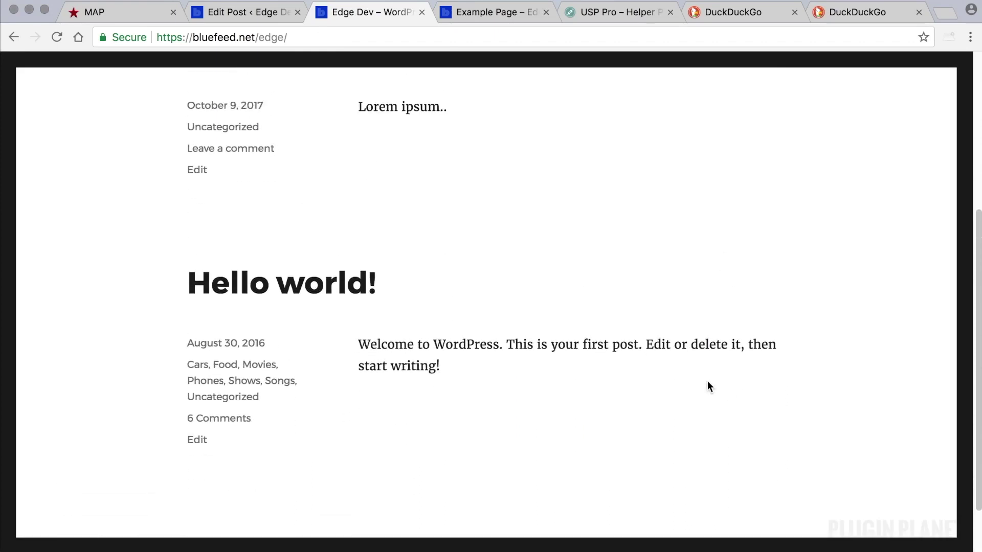
scroll(707, 381, "up", 5)
left_click(277, 15)
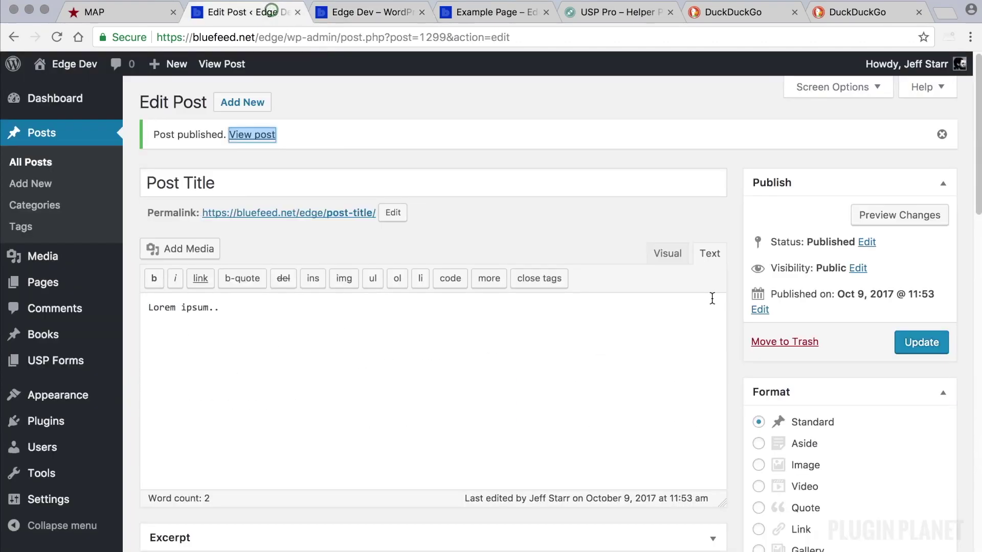
- Recheck the homepage and Post Title's custom fields, then go to All Posts
left_click(295, 325)
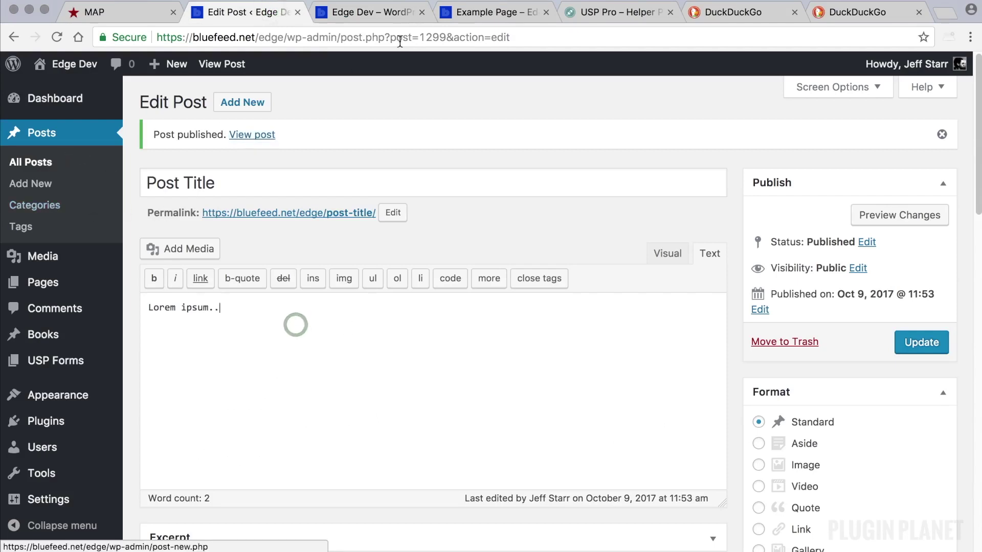
left_click(388, 14)
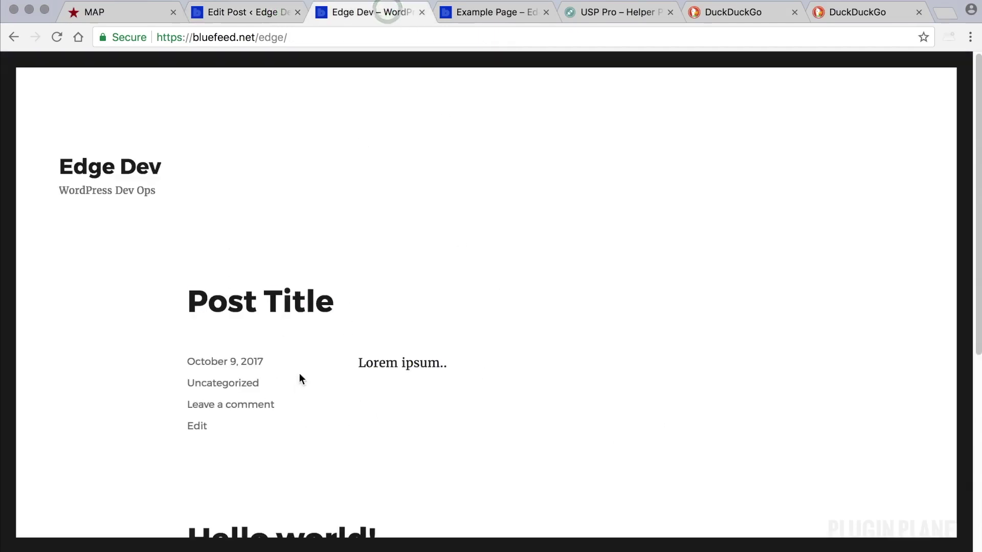
scroll(348, 376, "down", 3)
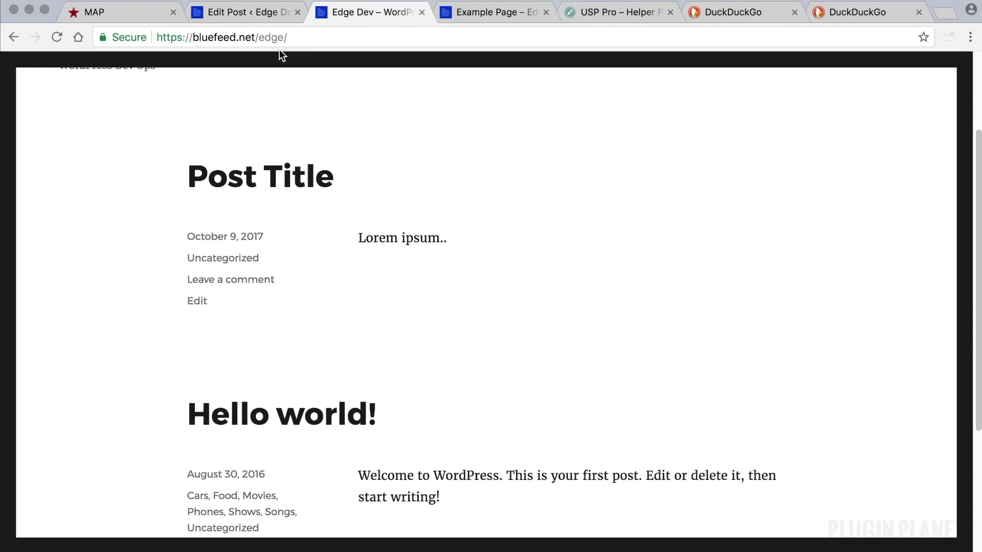
left_click(211, 14)
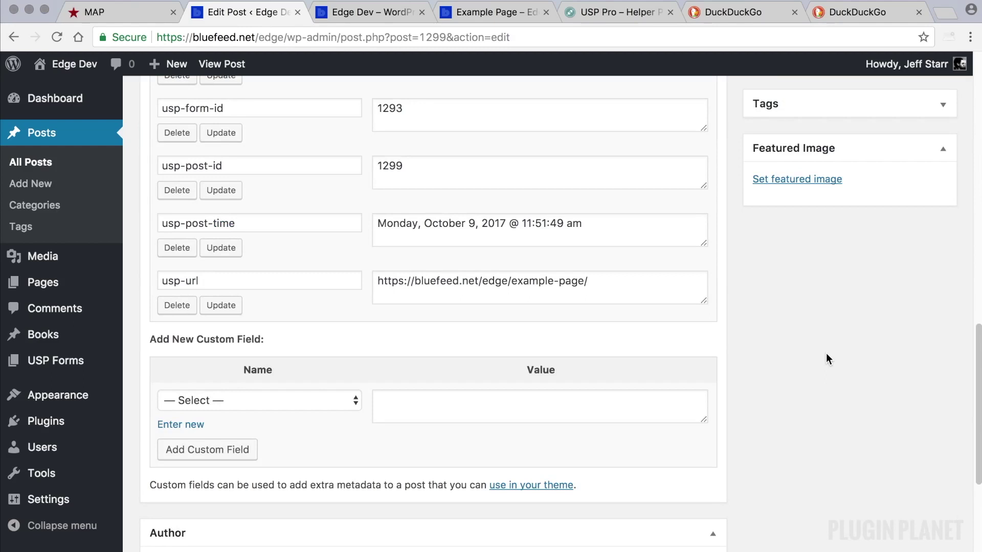
scroll(826, 357, "up", 10)
scroll(824, 359, "up", 3)
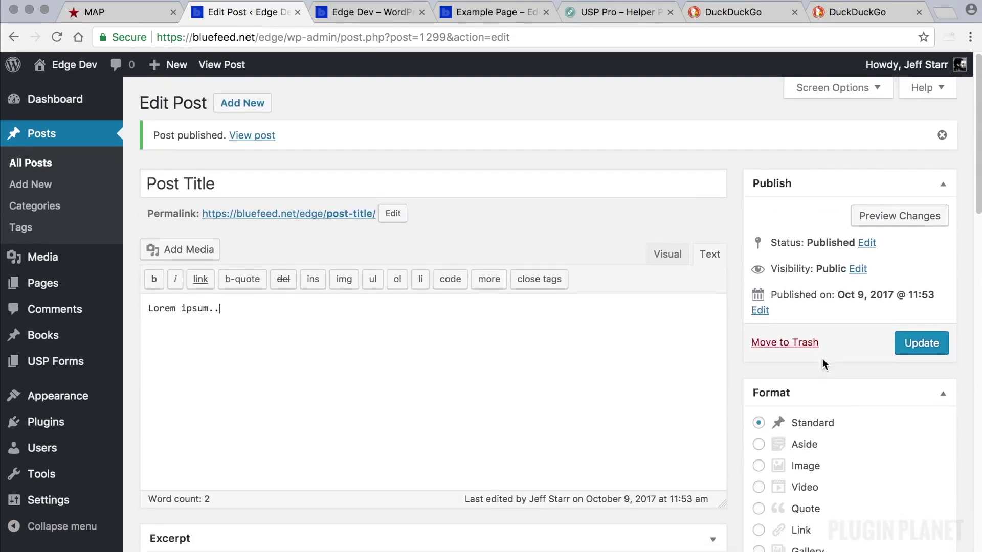
left_click(50, 162)
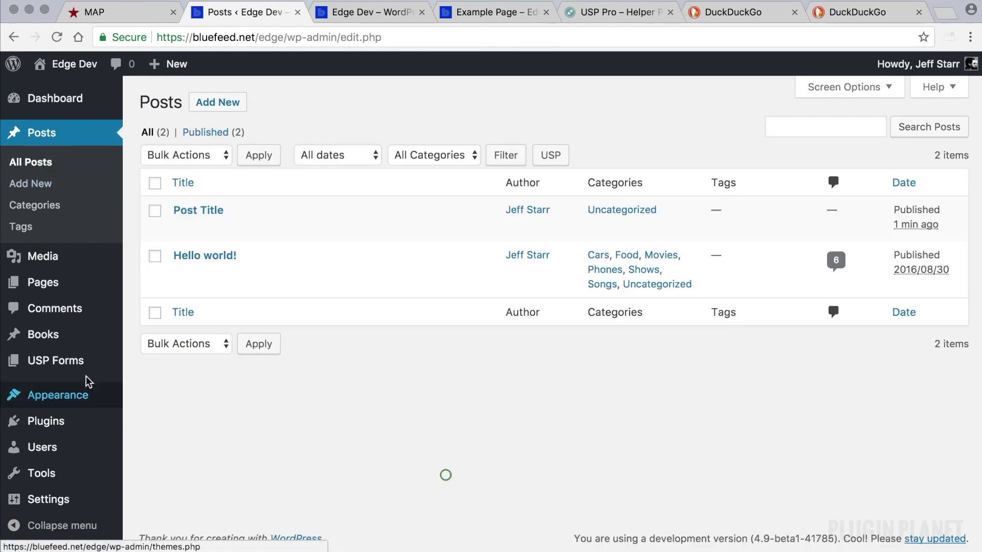
- Browse the USP Forms list and its Add New screen
left_click(75, 362)
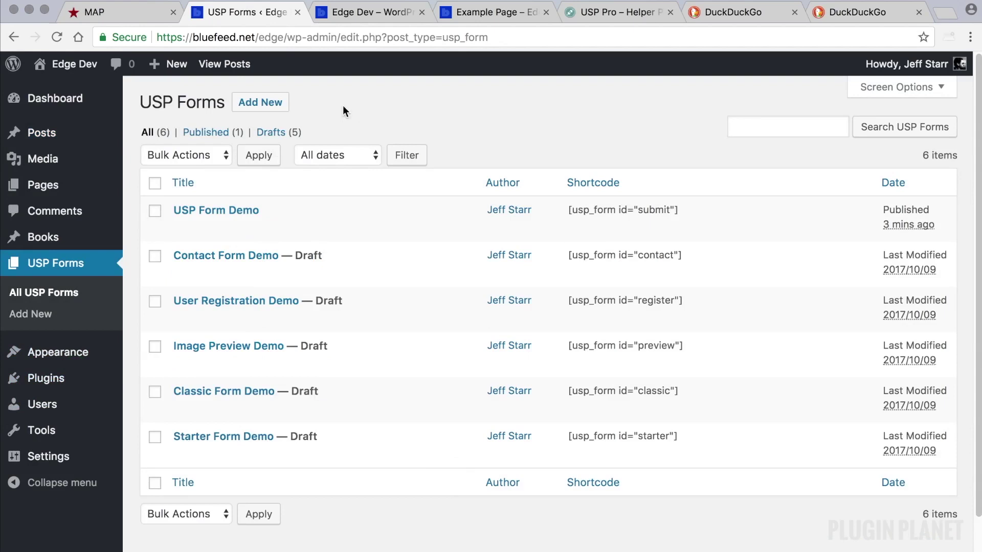
left_click(269, 102)
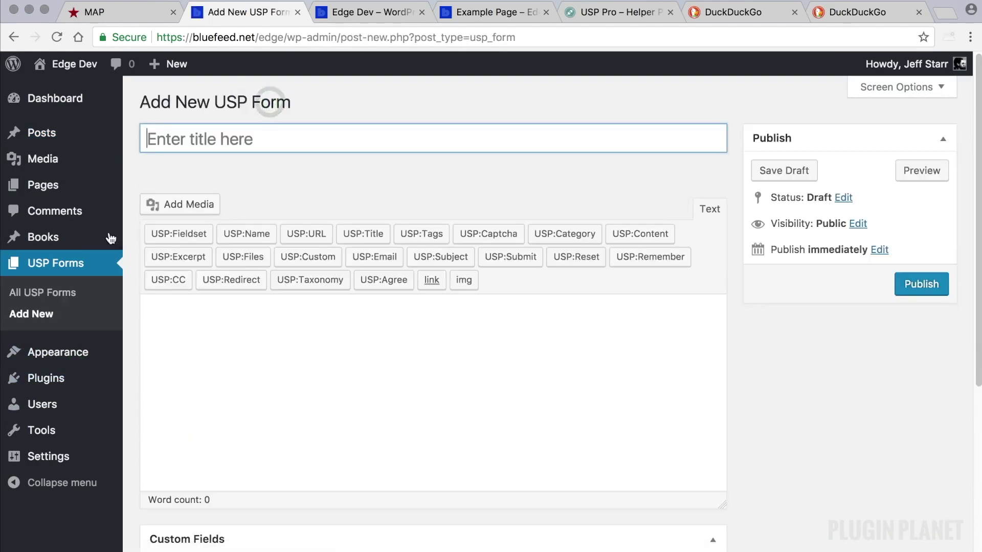
left_click(53, 294)
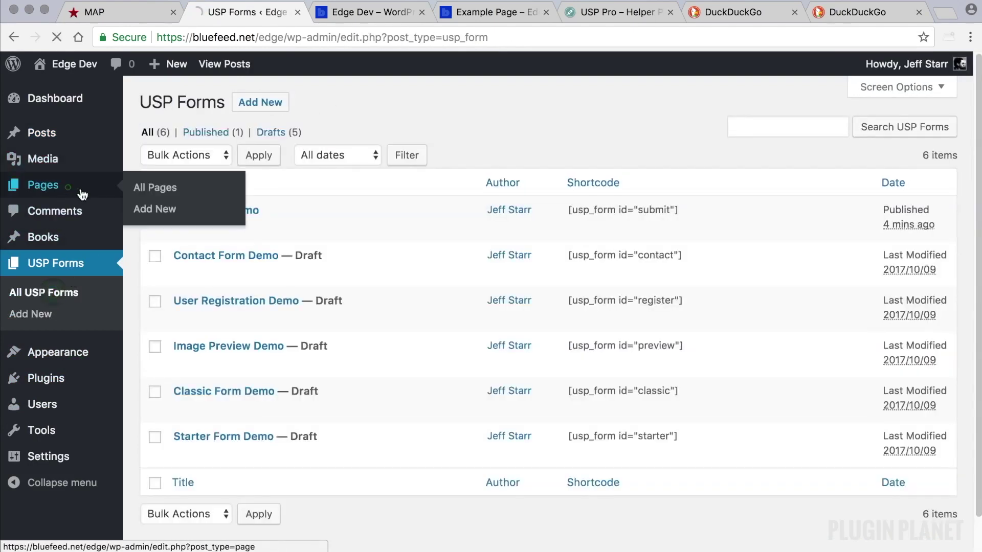
- Review the usp_form shortcode in Example Page, then return to the site homepage
left_click(68, 187)
left_click(209, 302)
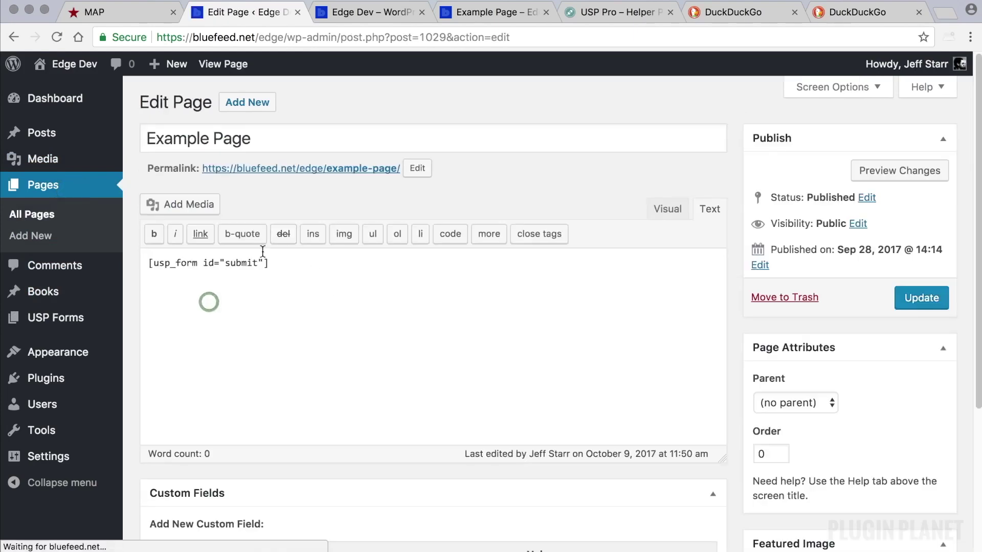
left_click_drag(270, 263, 189, 253)
left_click(269, 263)
left_click(282, 310)
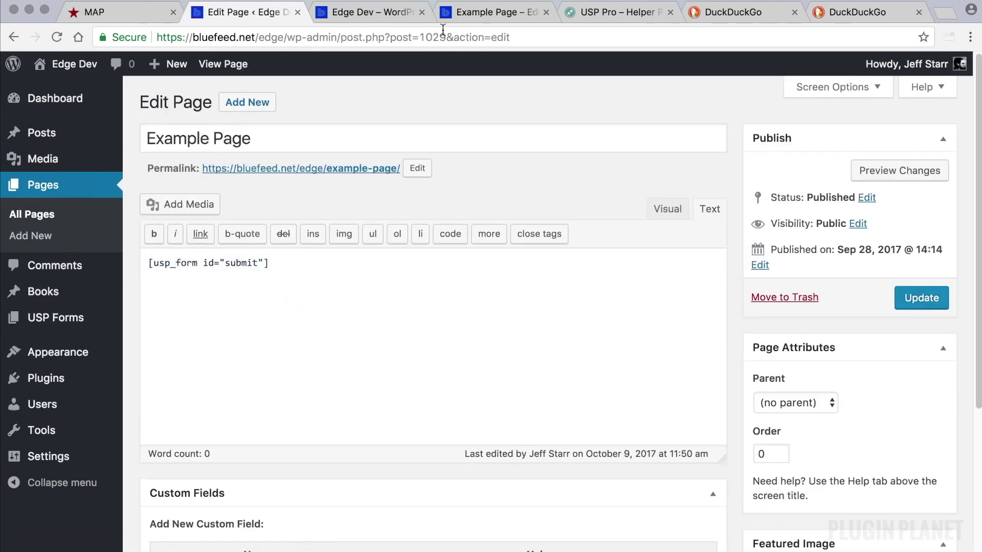
left_click(375, 9)
left_click(314, 32)
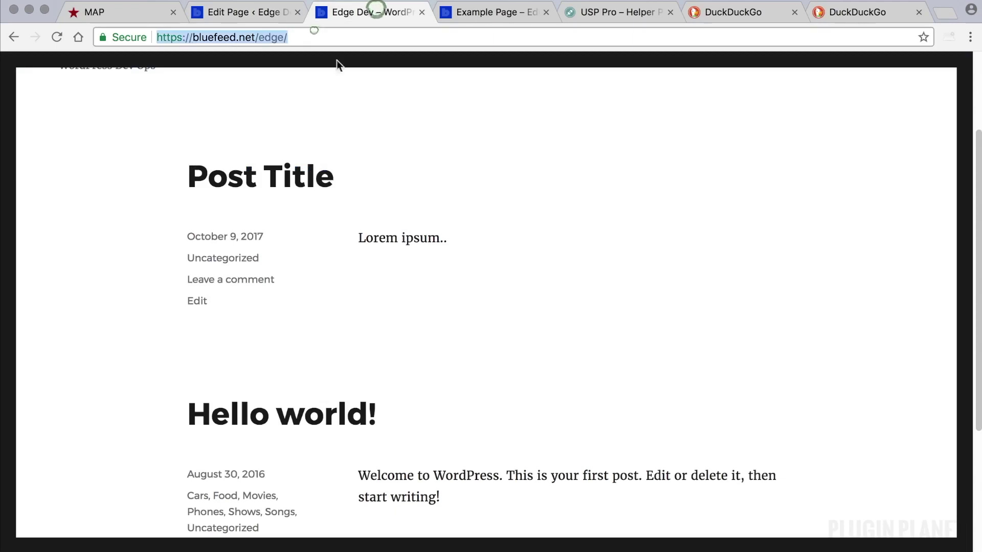
- Reload Example Page without the ?usp_success query so the blank submission form shows again
left_click(476, 9)
left_click(449, 250)
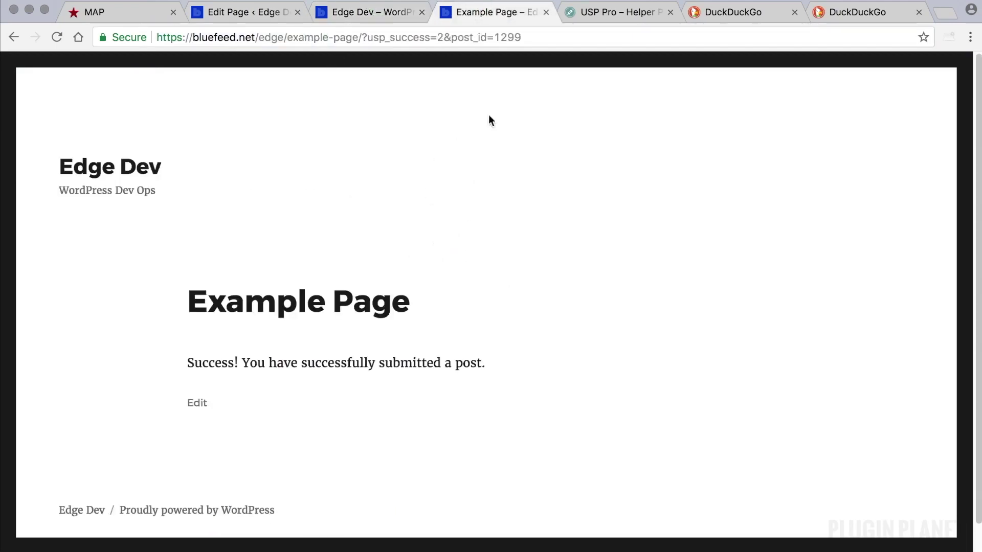
left_click_drag(361, 37, 645, 90)
key("BackSpace")
key("Return")
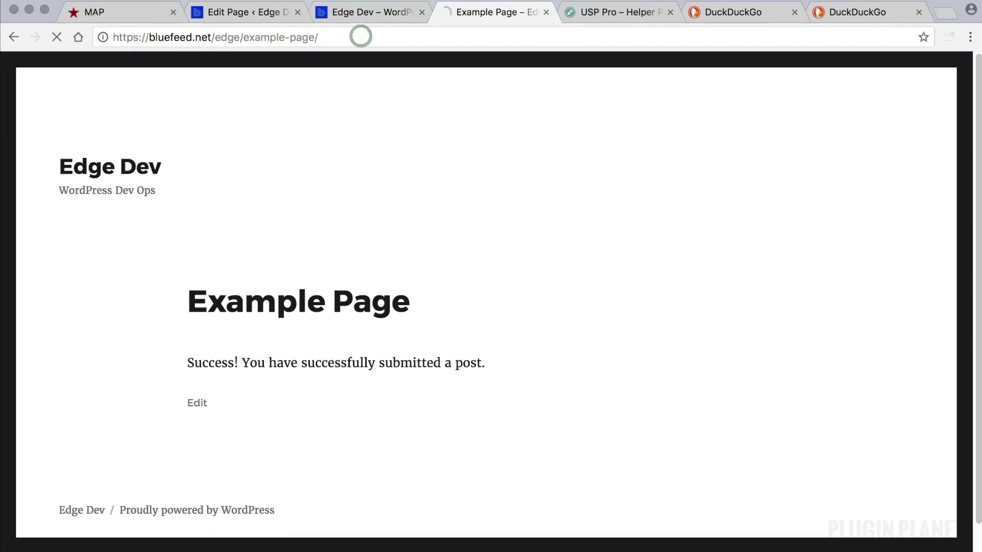
scroll(474, 345, "down", 9)
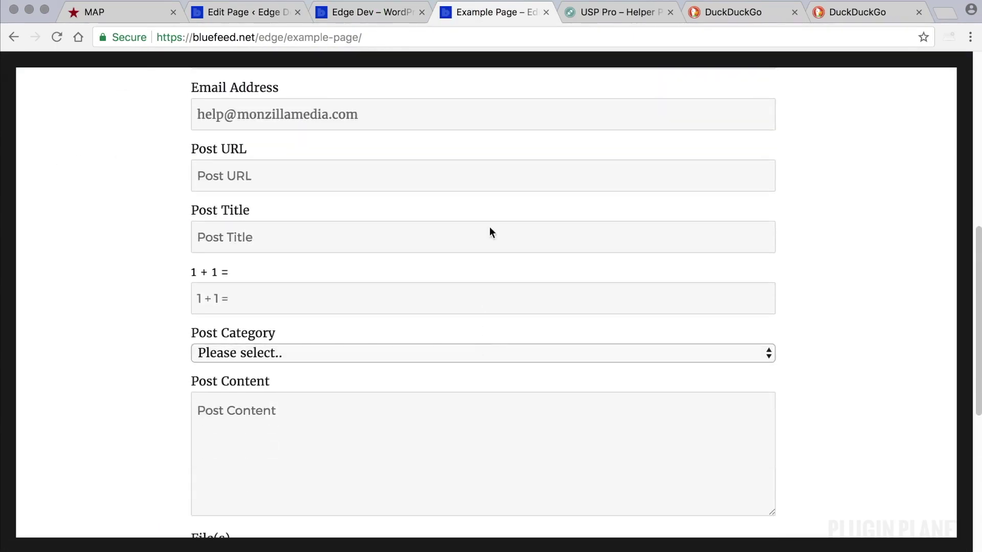
- Glance at the site homepage, then return to the WordPress admin's Posts list
left_click(380, 16)
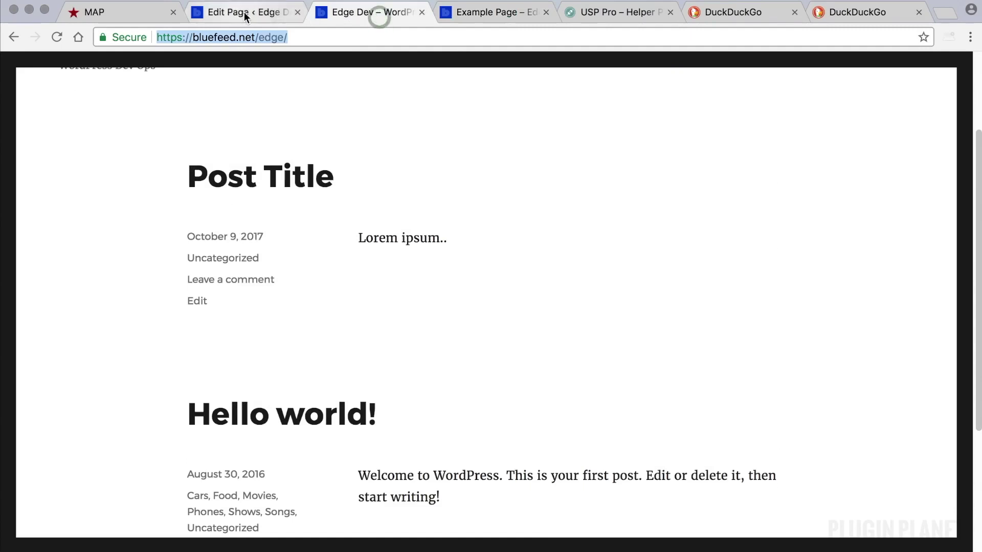
left_click(247, 15)
mouse_move(69, 144)
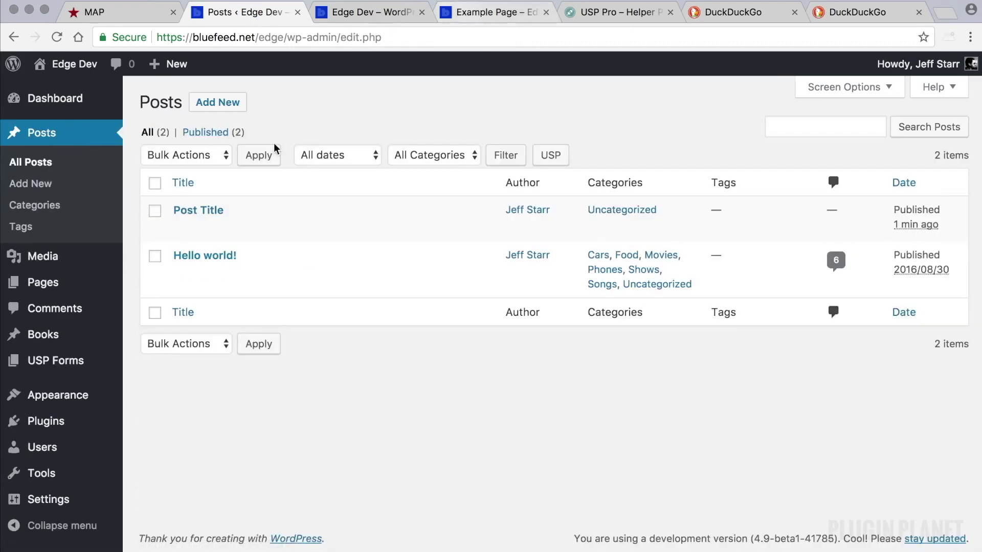
- Open Post Title and check its USP custom fields, e.g. usp-form-id 1293 and usp-post-id 1299
left_click(210, 210)
scroll(574, 205, "down", 3)
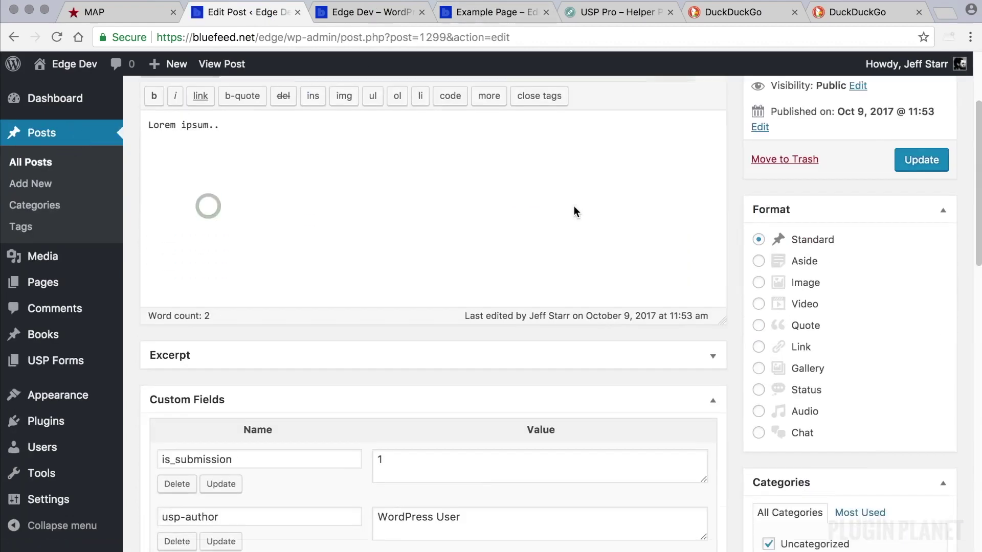
scroll(574, 205, "down", 5)
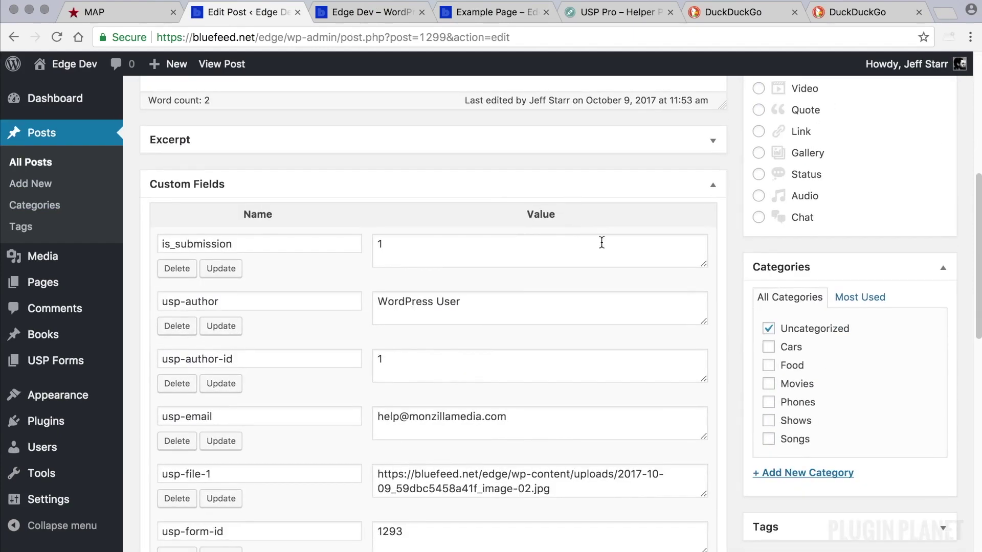
scroll(601, 243, "down", 2)
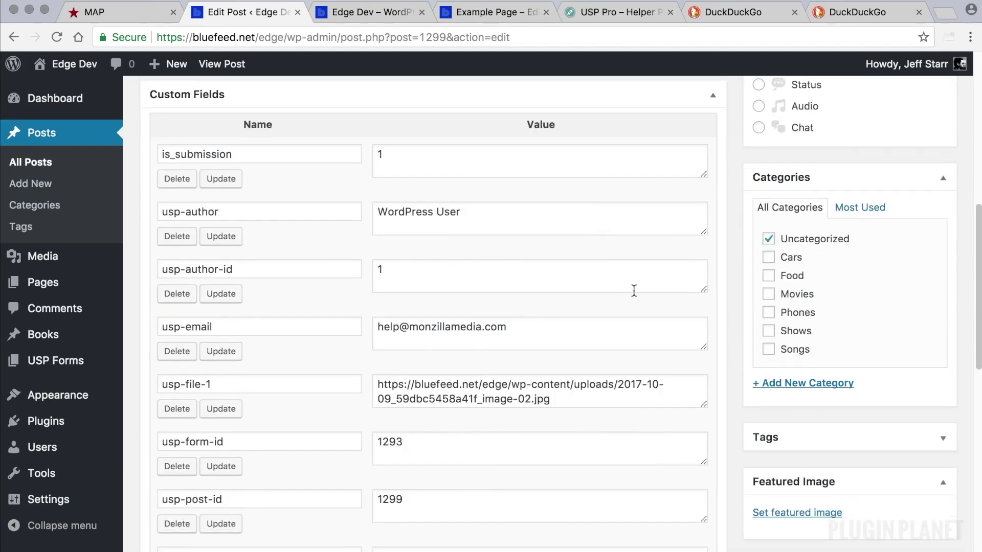
scroll(633, 291, "up", 10)
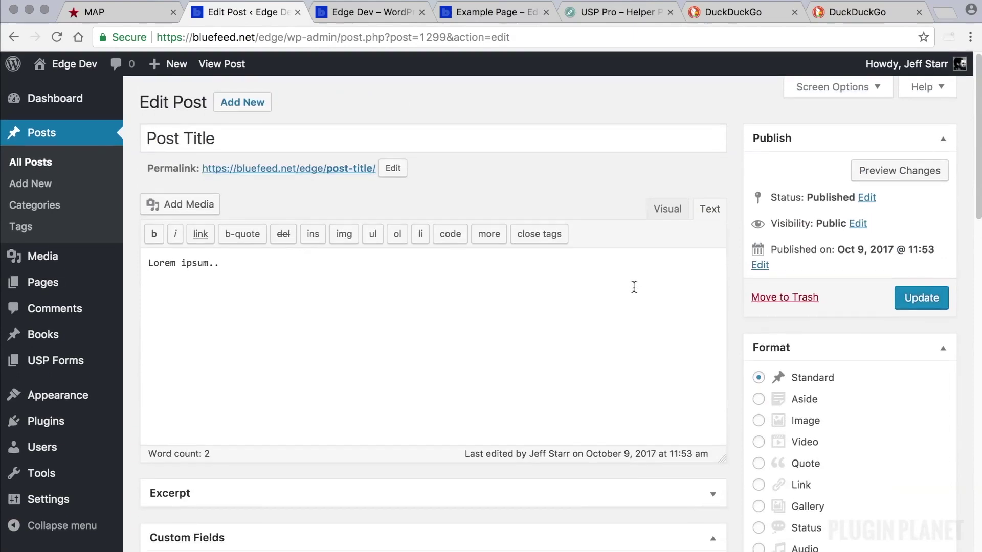